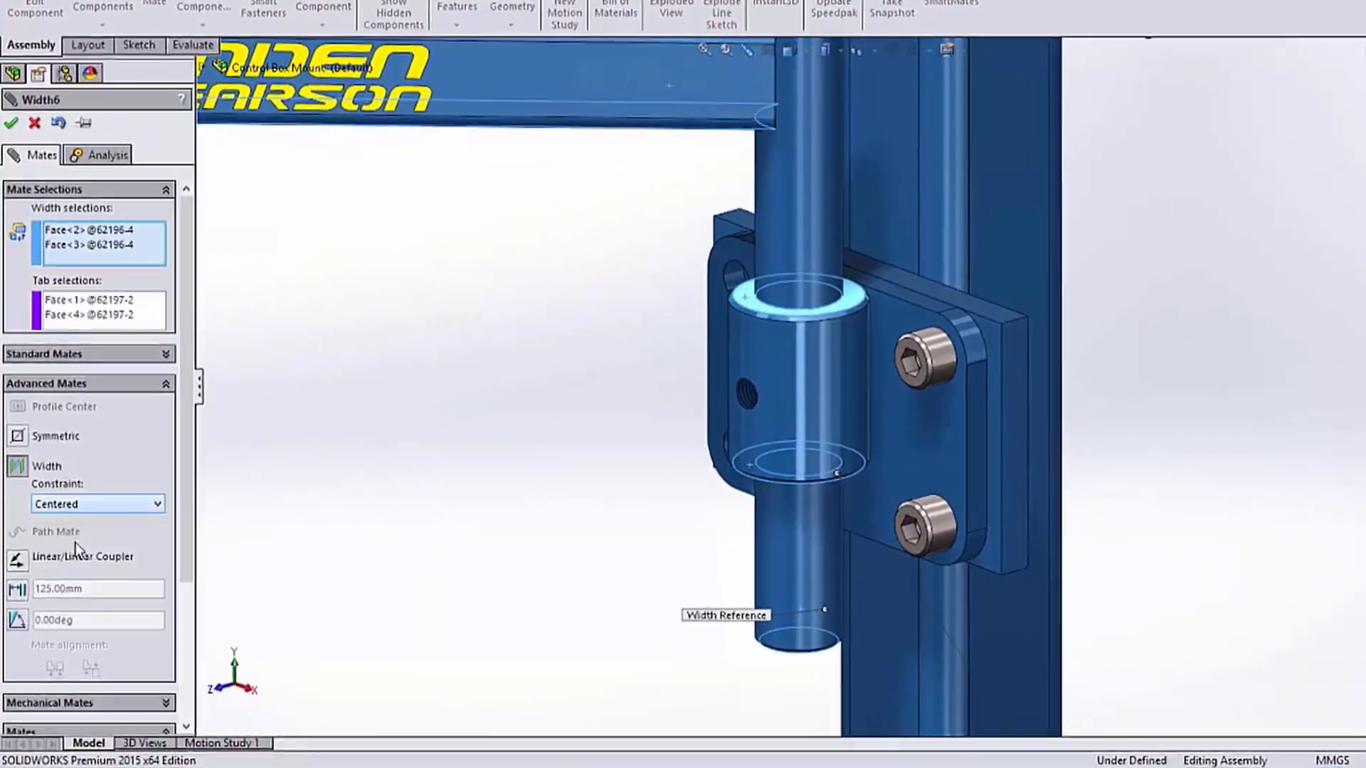
- Set the width mate constraint to Dimension and auto-repair the broken mate references
left_click(121, 503)
left_click(121, 539)
left_click(142, 498)
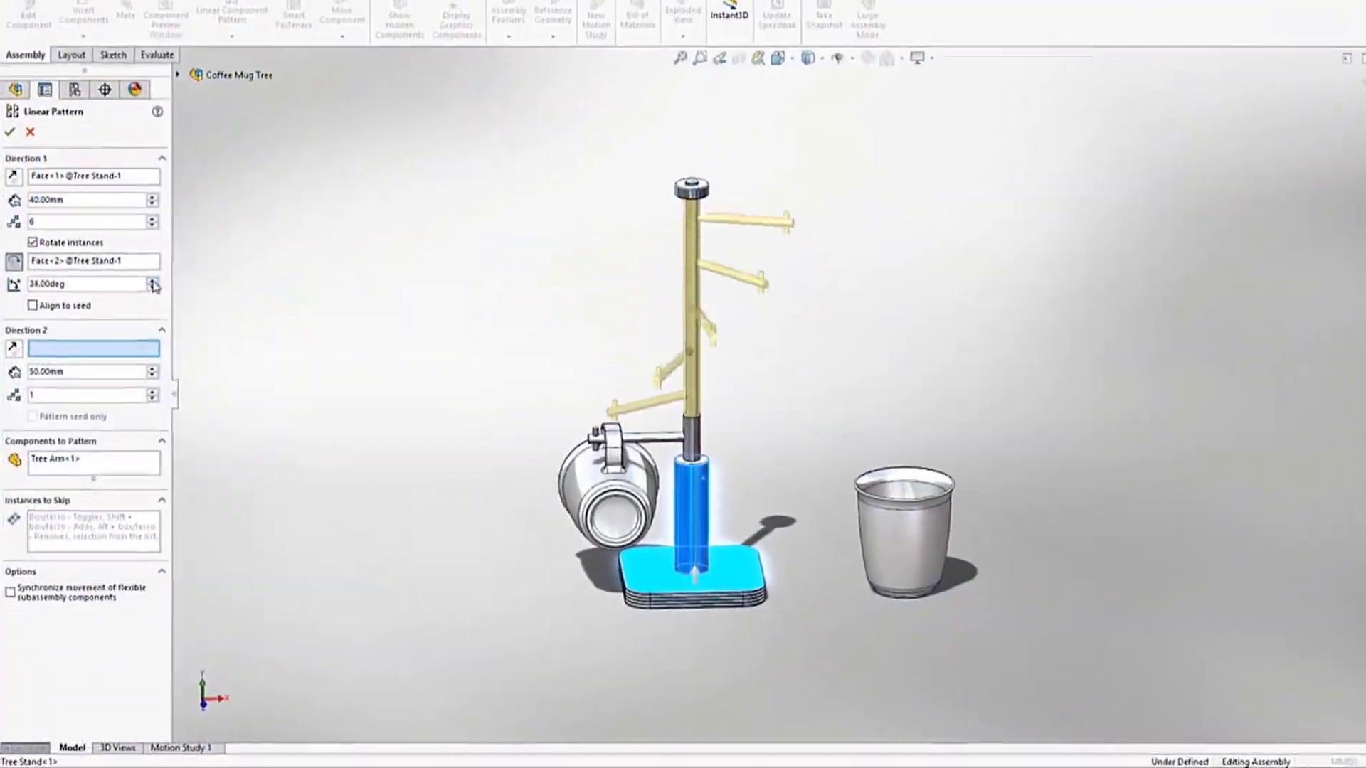
right_click(229, 277)
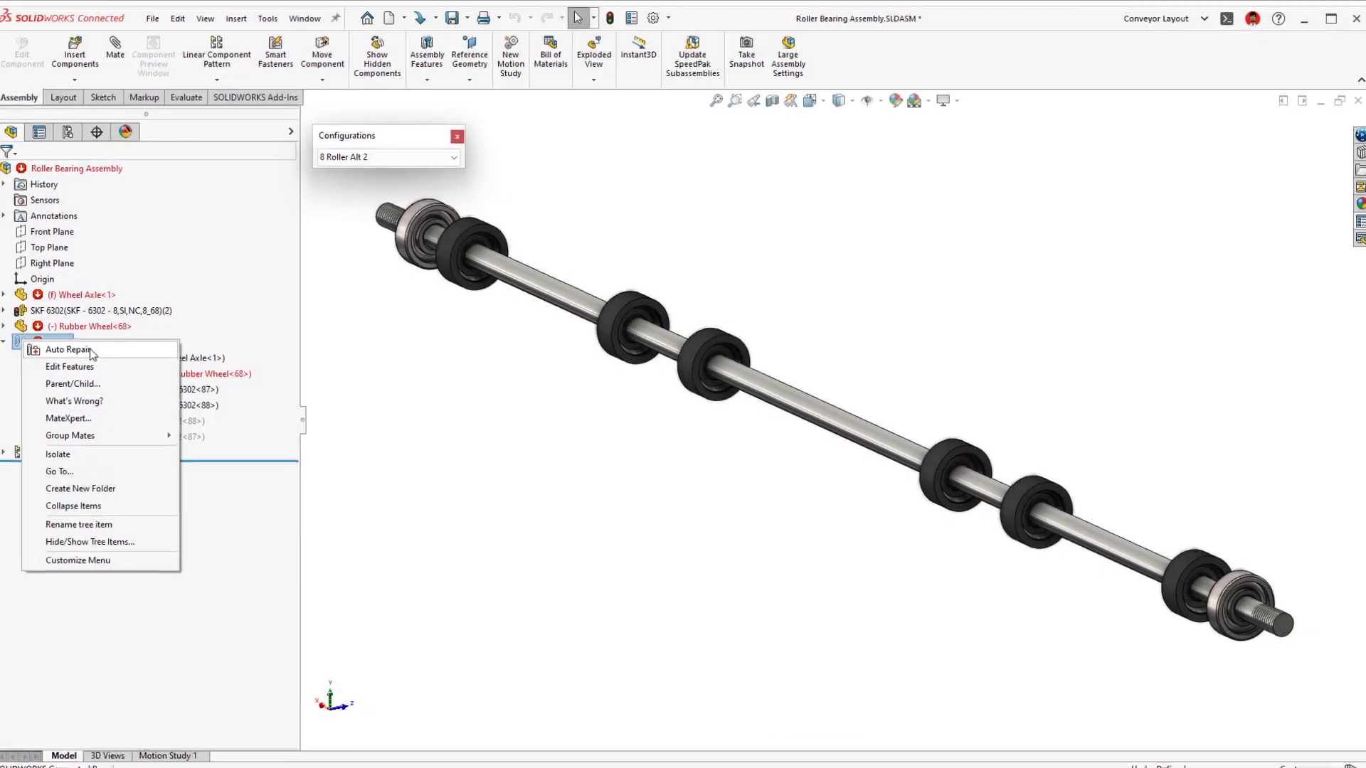
left_click(87, 351)
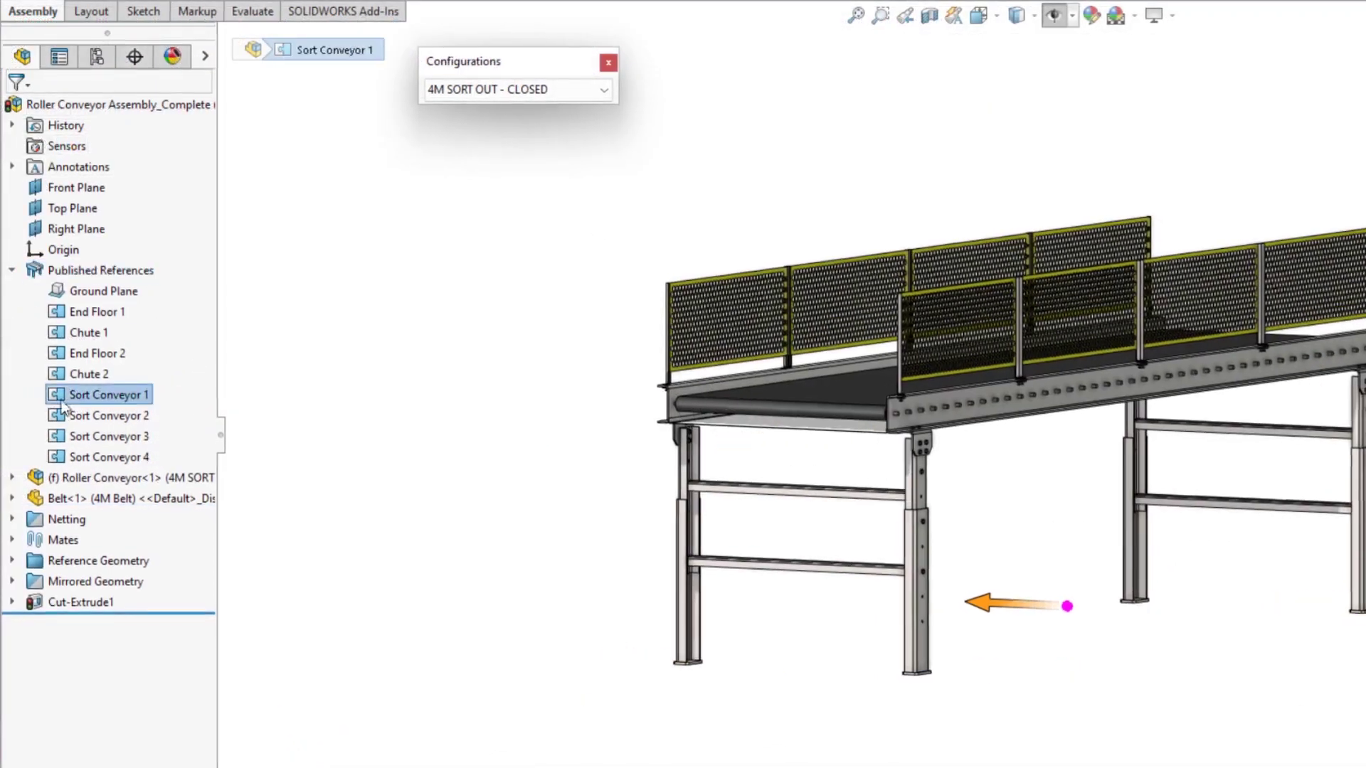
- Hide the conveyor belt with Tab and zoom in on the conveyor's left end
left_click(74, 453, "shift")
right_click(70, 451)
key("Escape")
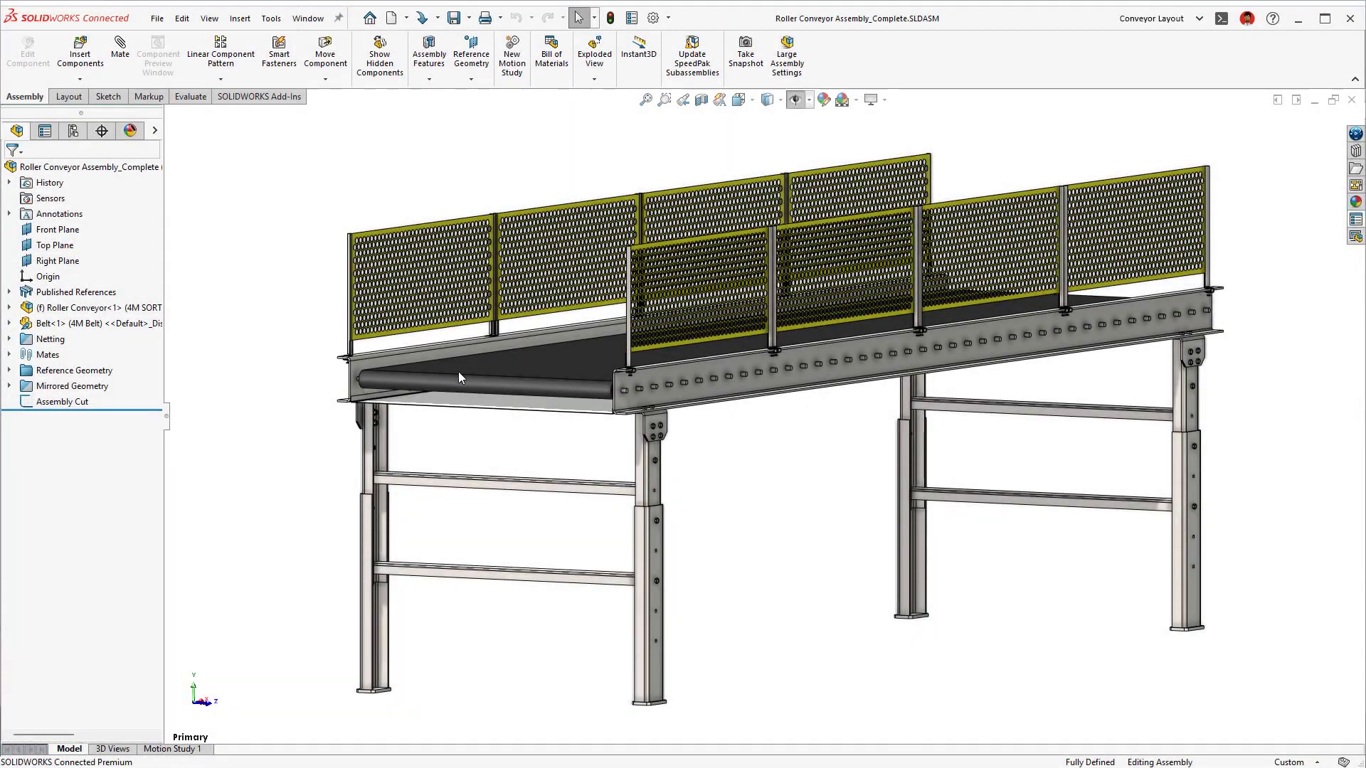
key("Tab")
left_click_drag(318, 310, 682, 489)
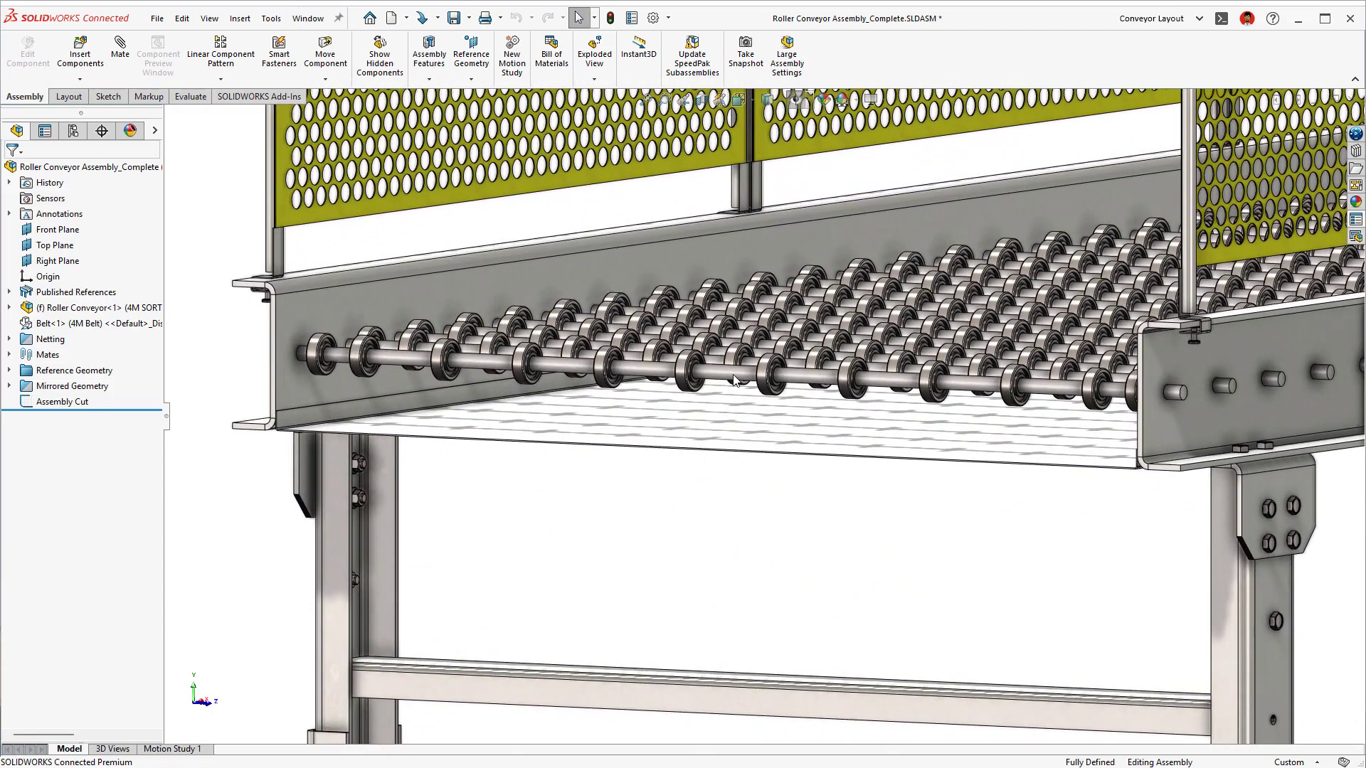
- Open the Roller Bearing Assembly in its own window and activate the 8 Roller Alt 1 configuration
left_click(735, 379)
left_click(814, 358)
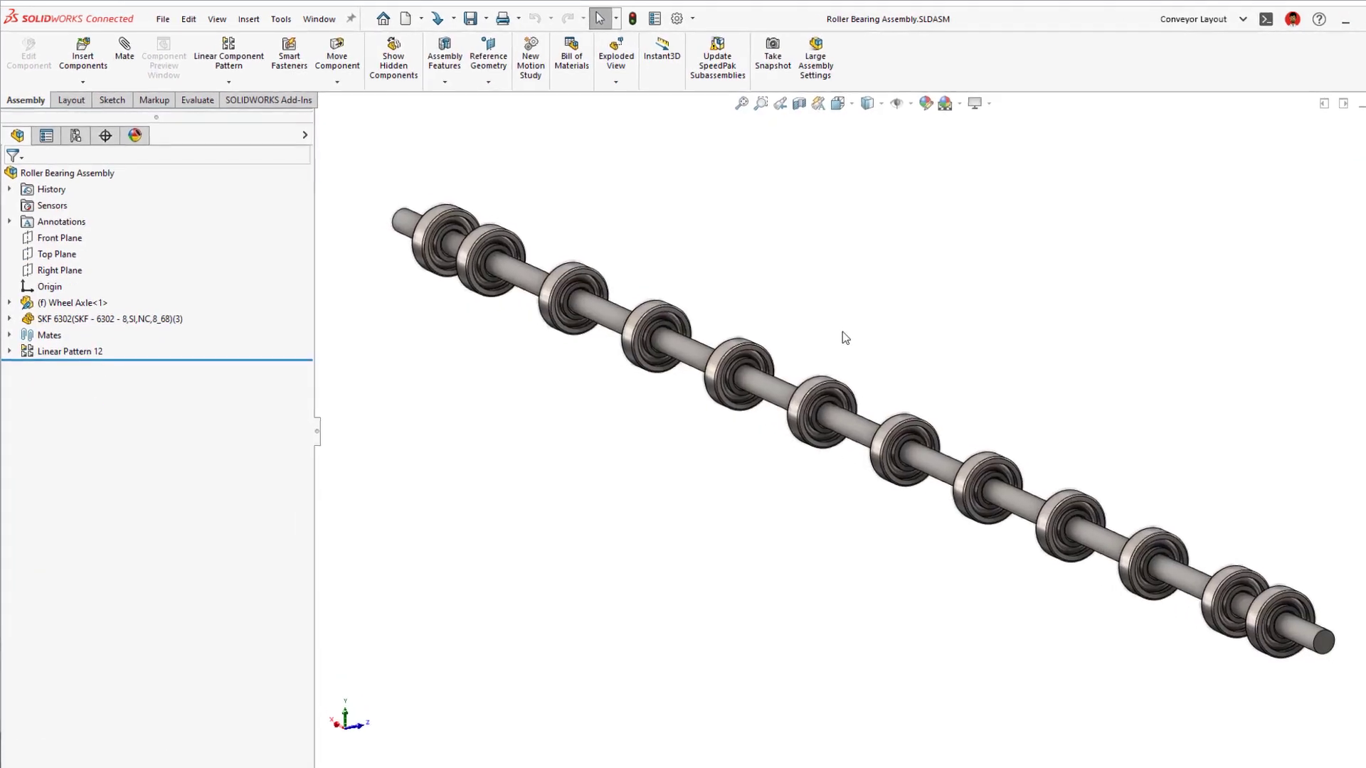
left_click(9, 351)
left_click(54, 409)
key("ctrl+shift+c")
left_click(462, 186)
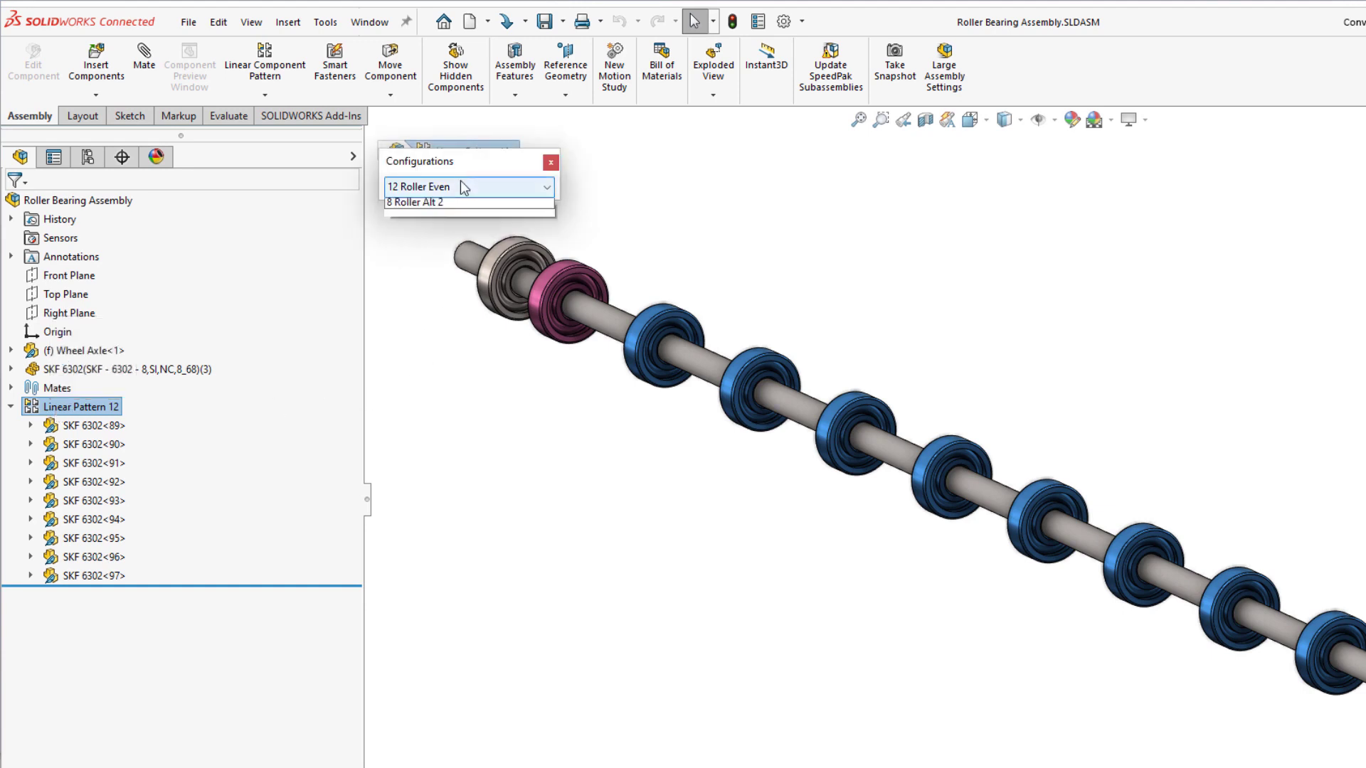
left_click(459, 212)
- Suppress bearings SKF 6302<90>, <91>, <94> and <95> in Linear Pattern 12
left_click(11, 407)
left_click(71, 444)
left_click(73, 463, "ctrl")
left_click(74, 520, "ctrl")
left_click(78, 538, "ctrl")
left_click(215, 463)
- Edit Linear Pattern 12 to skip bearing instances (3,1) and (4,1)
left_click(57, 408)
left_click(69, 332)
scroll(347, 277, "down", 3)
left_click(87, 522)
left_click(27, 554)
left_click(74, 582)
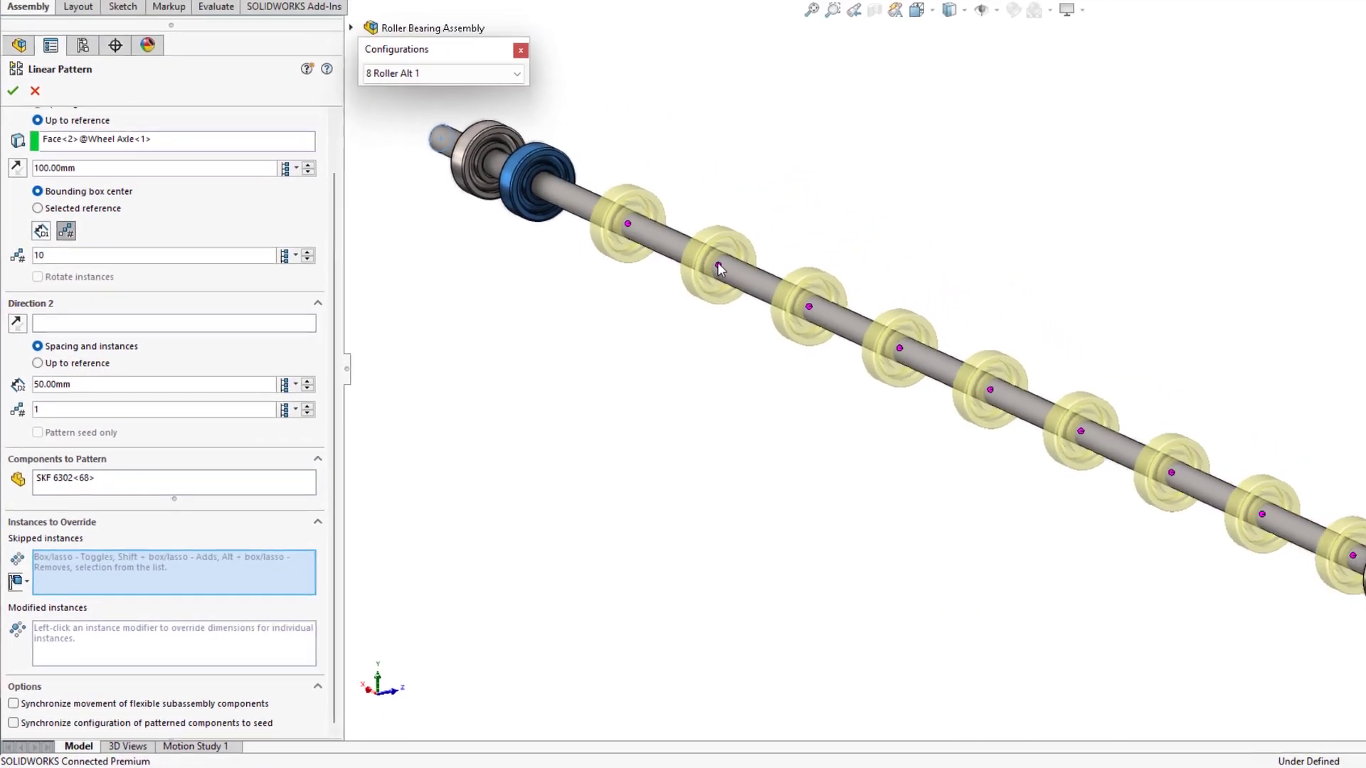
left_click(718, 266)
left_click(810, 306)
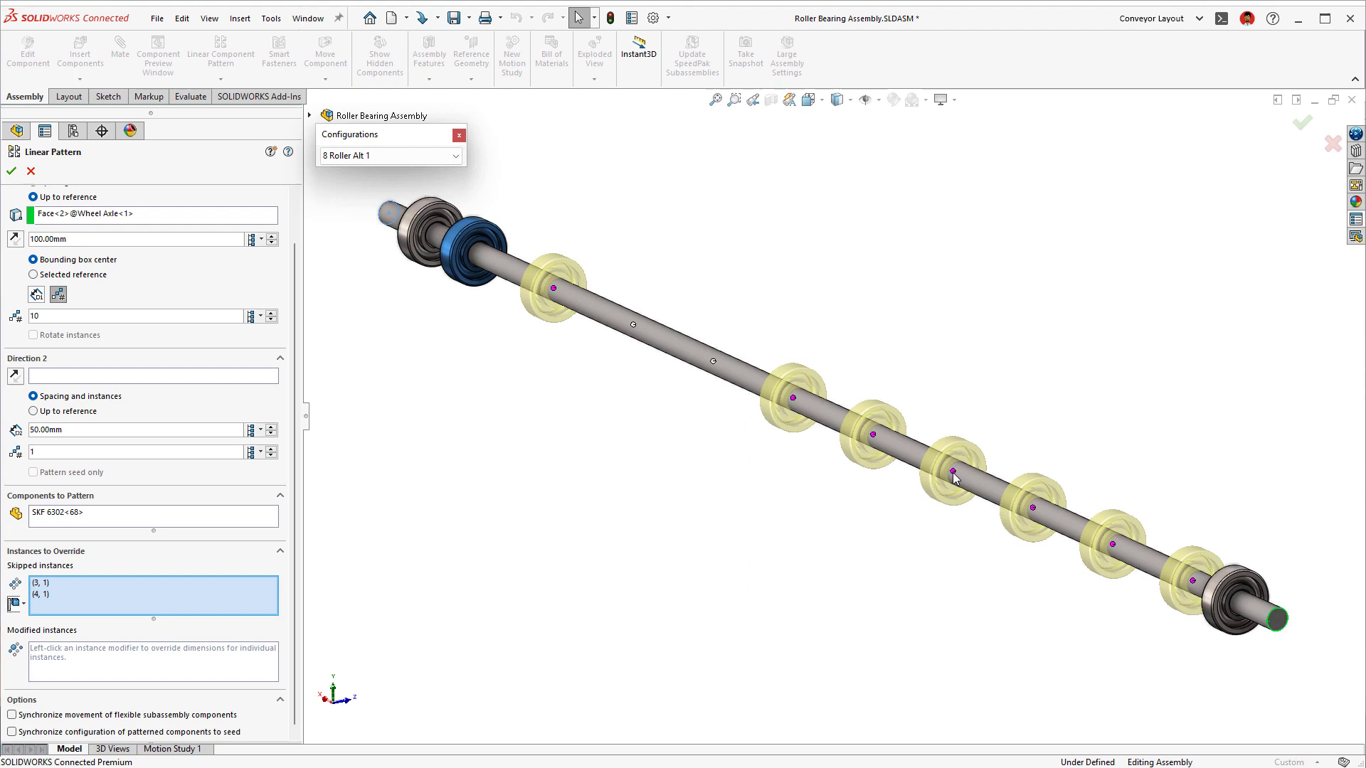
- Also skip instance (7,1), accept the pattern, and switch to 8 Roller Alt 2
left_click(1082, 431)
key("Return")
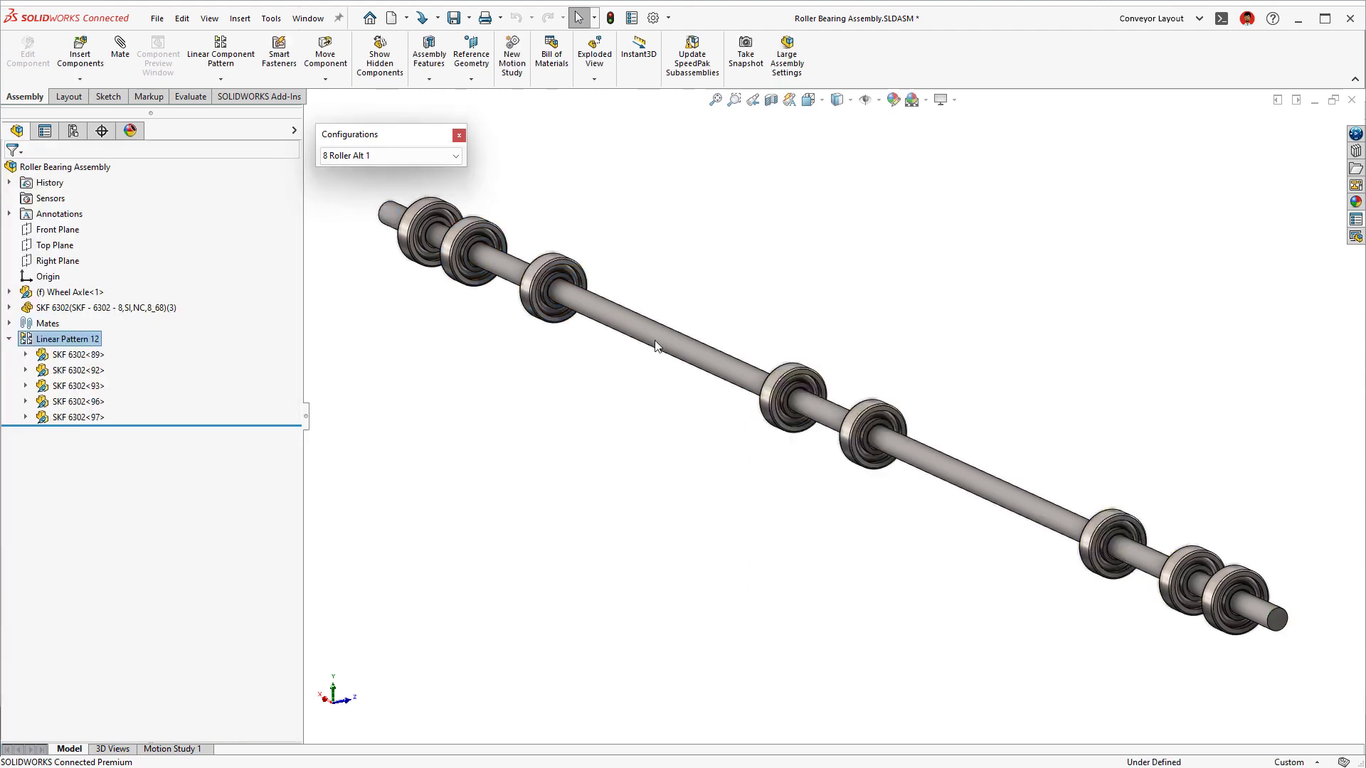
left_click(360, 159)
left_click(353, 191)
- Replace only bearing SKF 6302<68> with the Rubber Wheel part
left_click(10, 309)
left_click(42, 353)
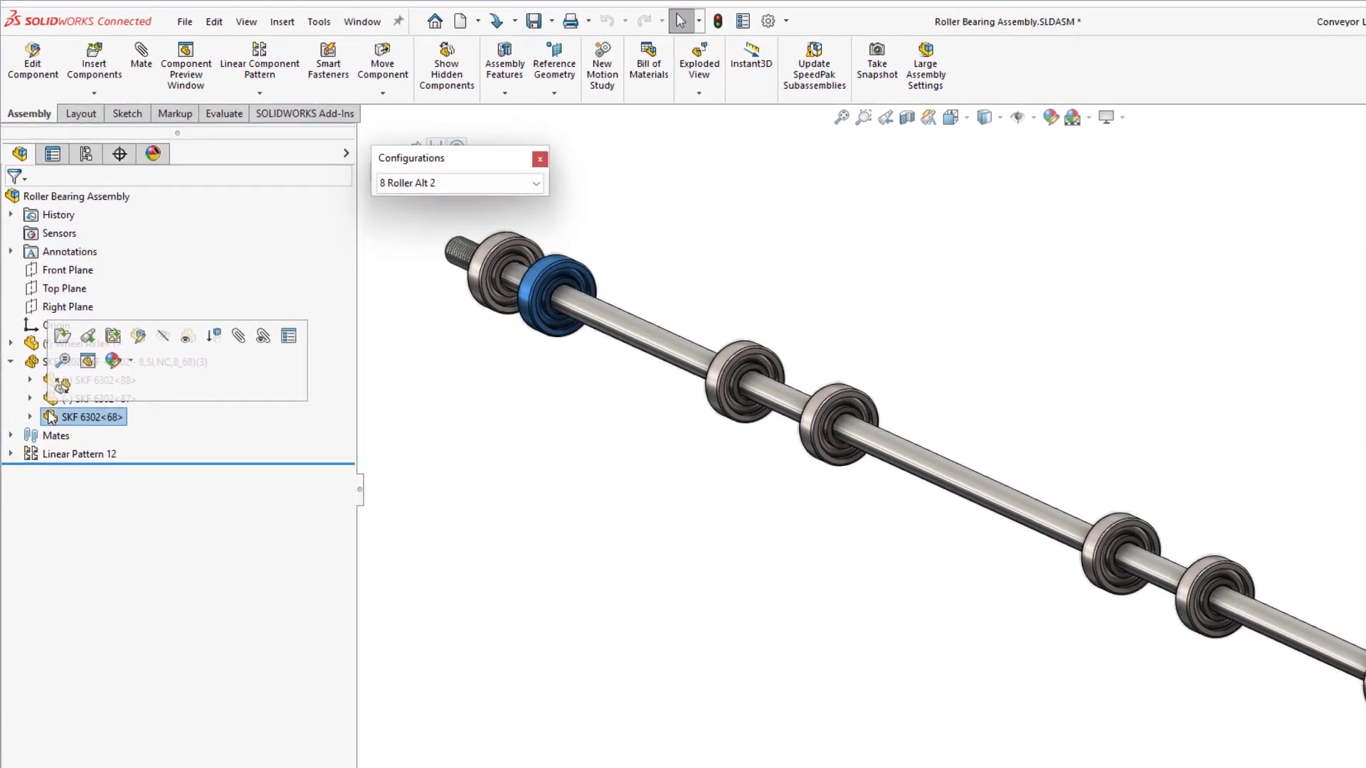
left_click(66, 404)
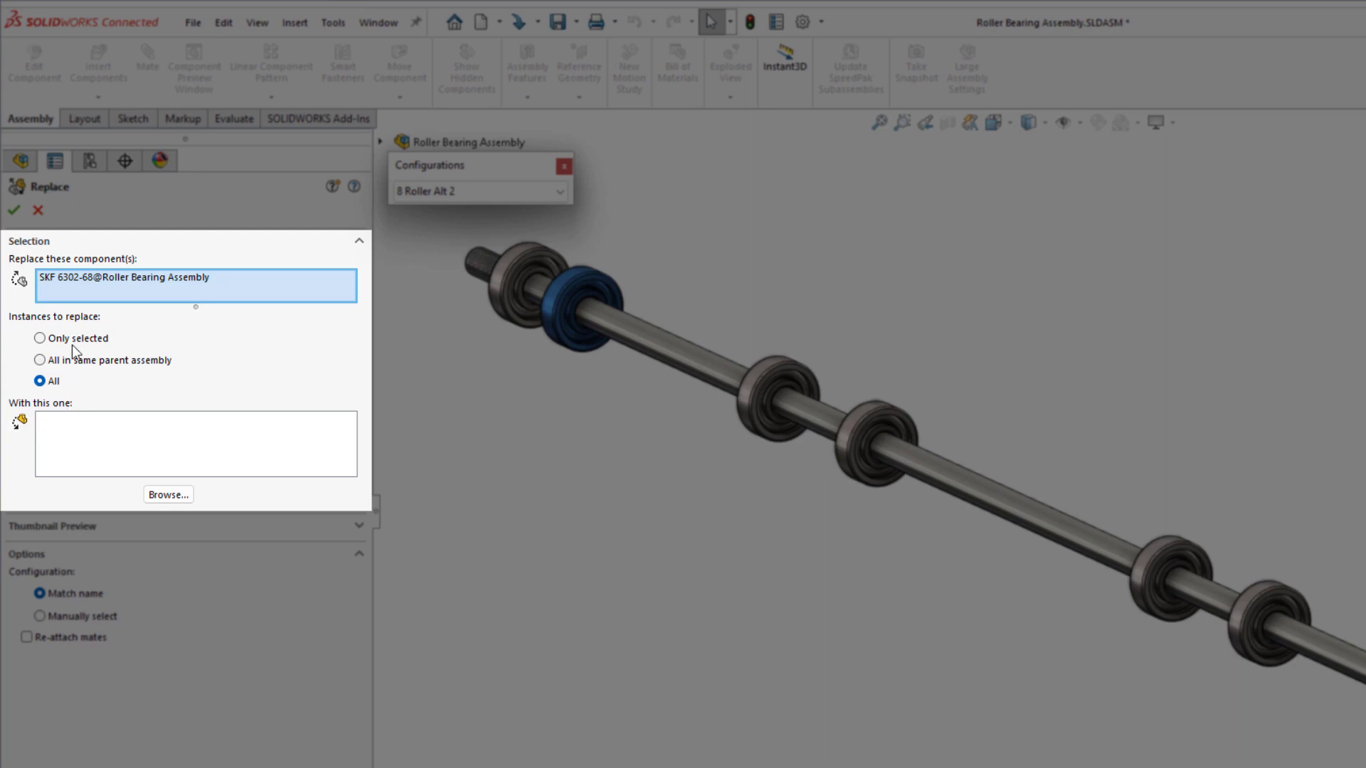
left_click(71, 338)
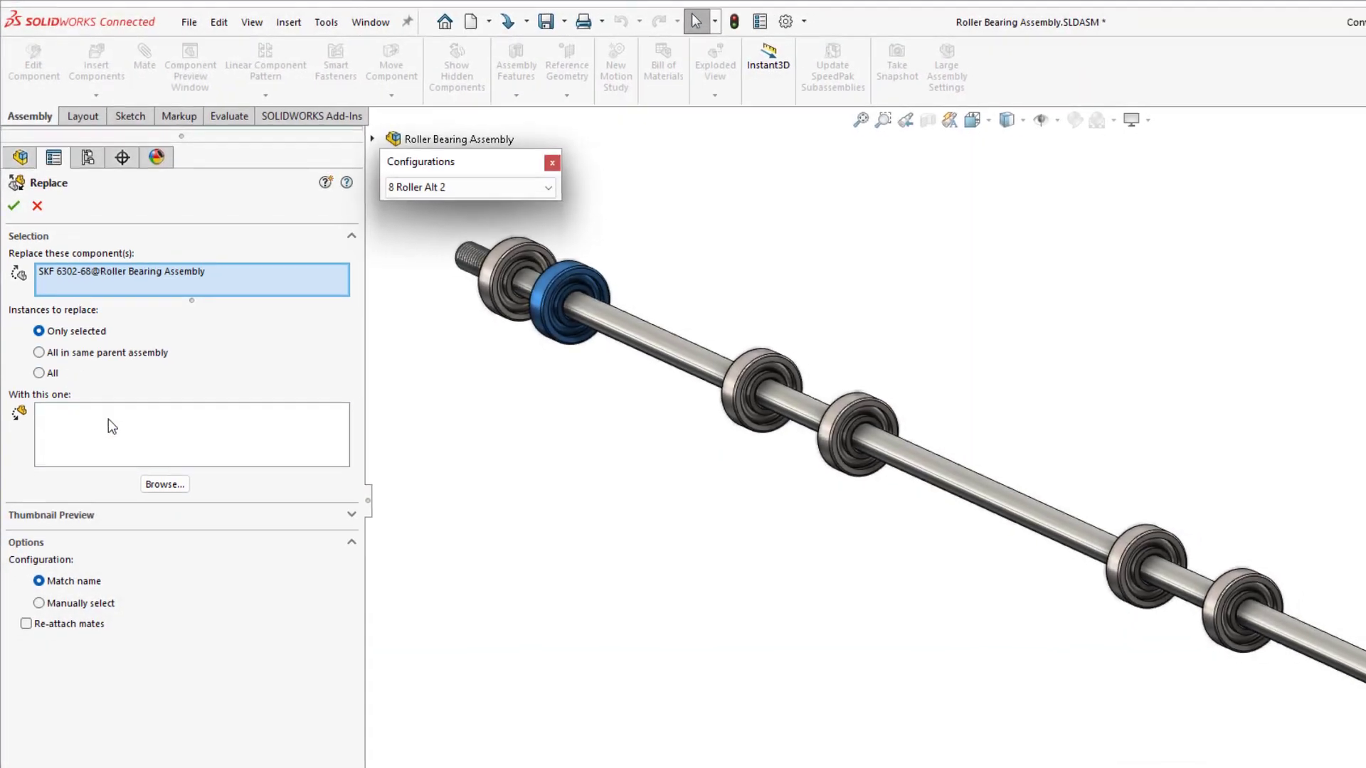
left_click(165, 483)
left_click(435, 482)
left_click(968, 667)
left_click(251, 433)
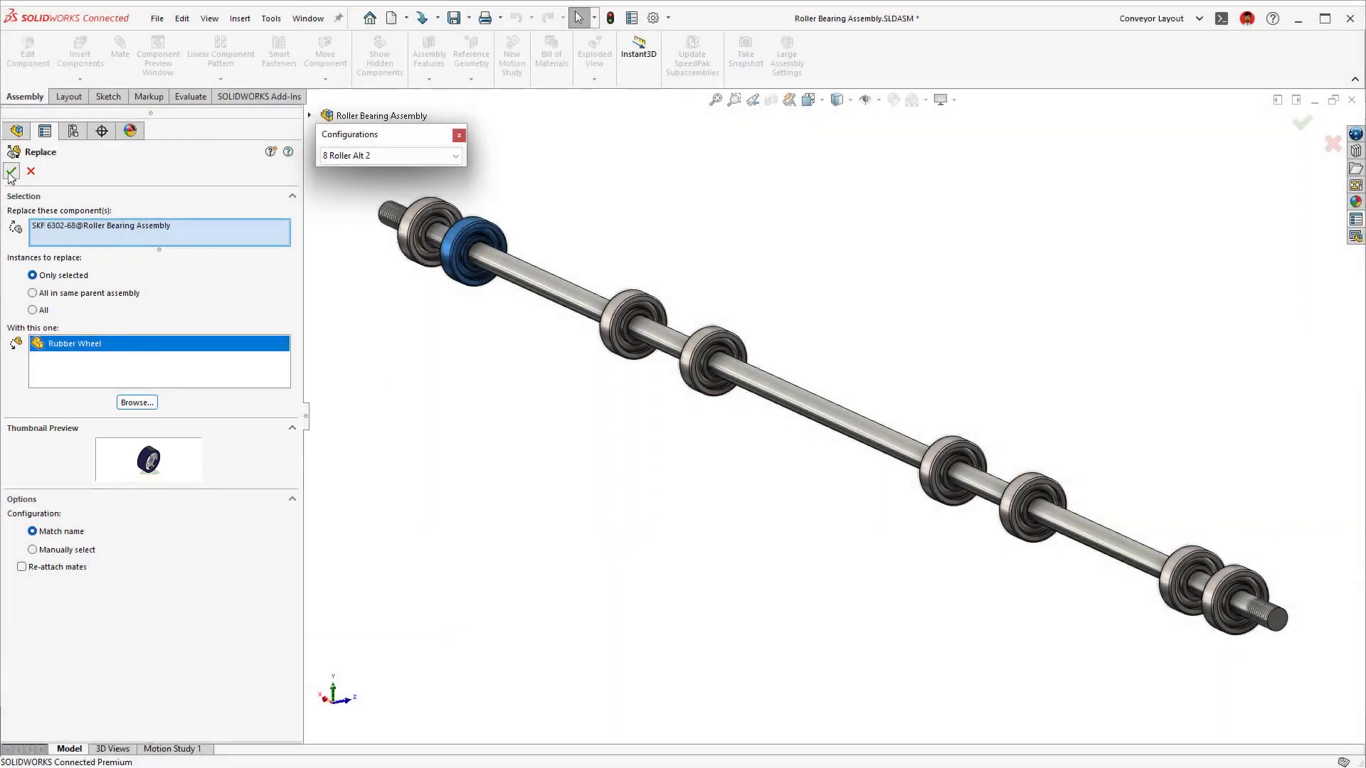
- Confirm the wheel replacement, close the error report, and inspect the failing Concentric1 mate
left_click(11, 172)
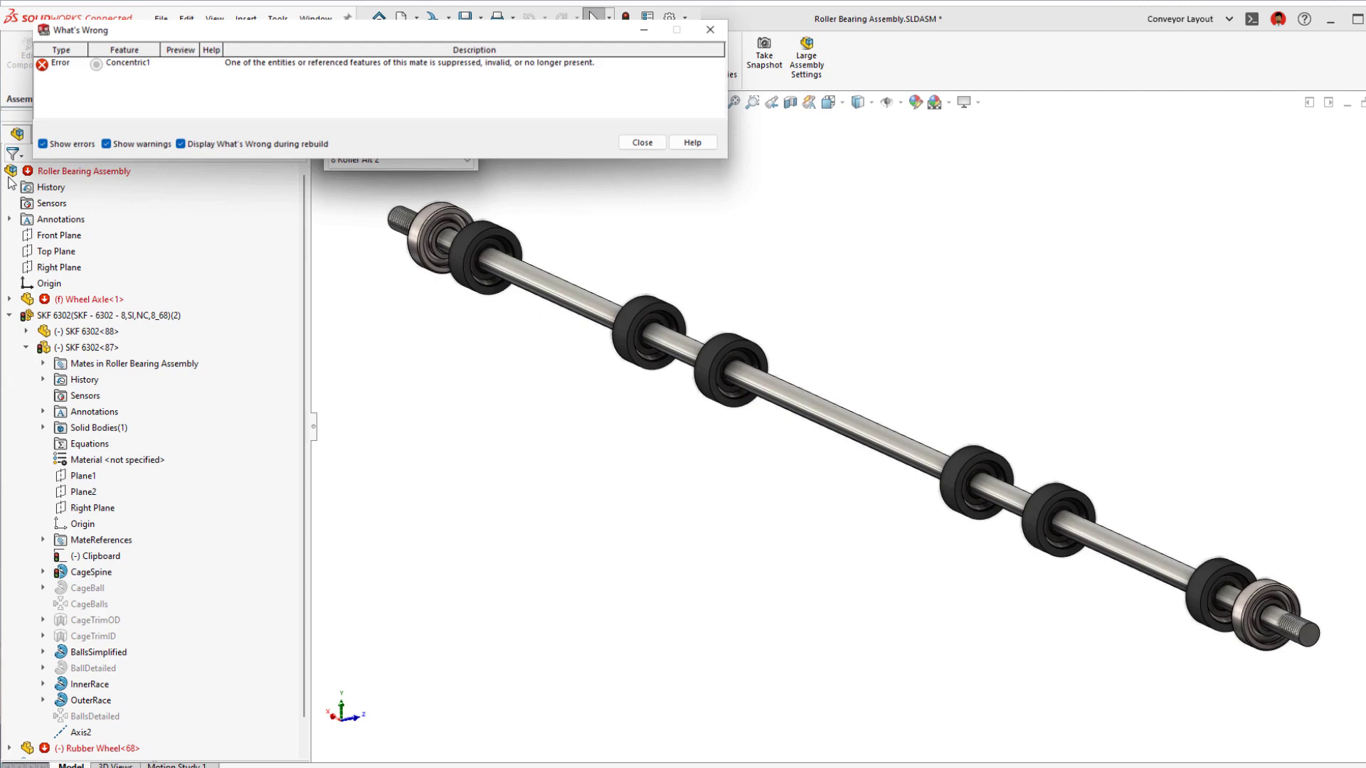
left_click(814, 182)
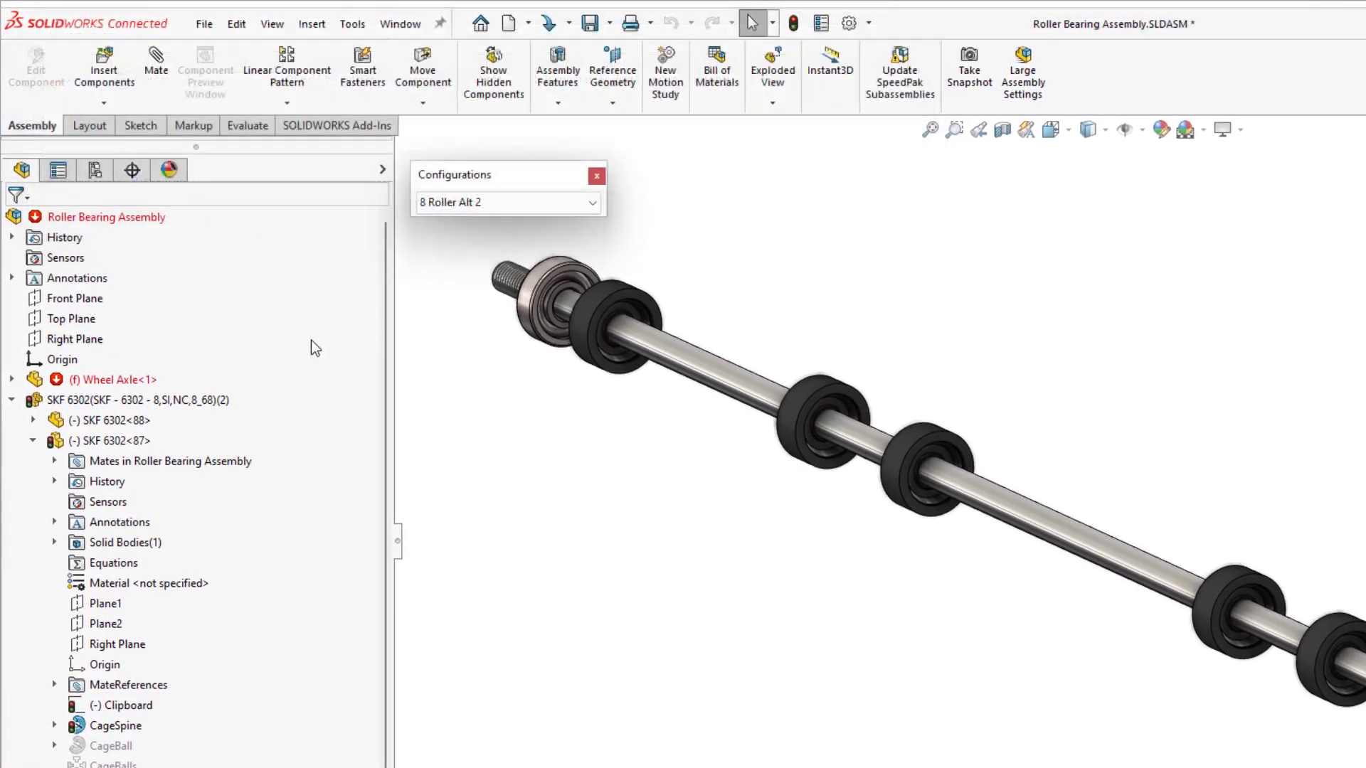
left_click(12, 400)
left_click(11, 441)
left_click(61, 481)
left_click(71, 398)
left_click(40, 222)
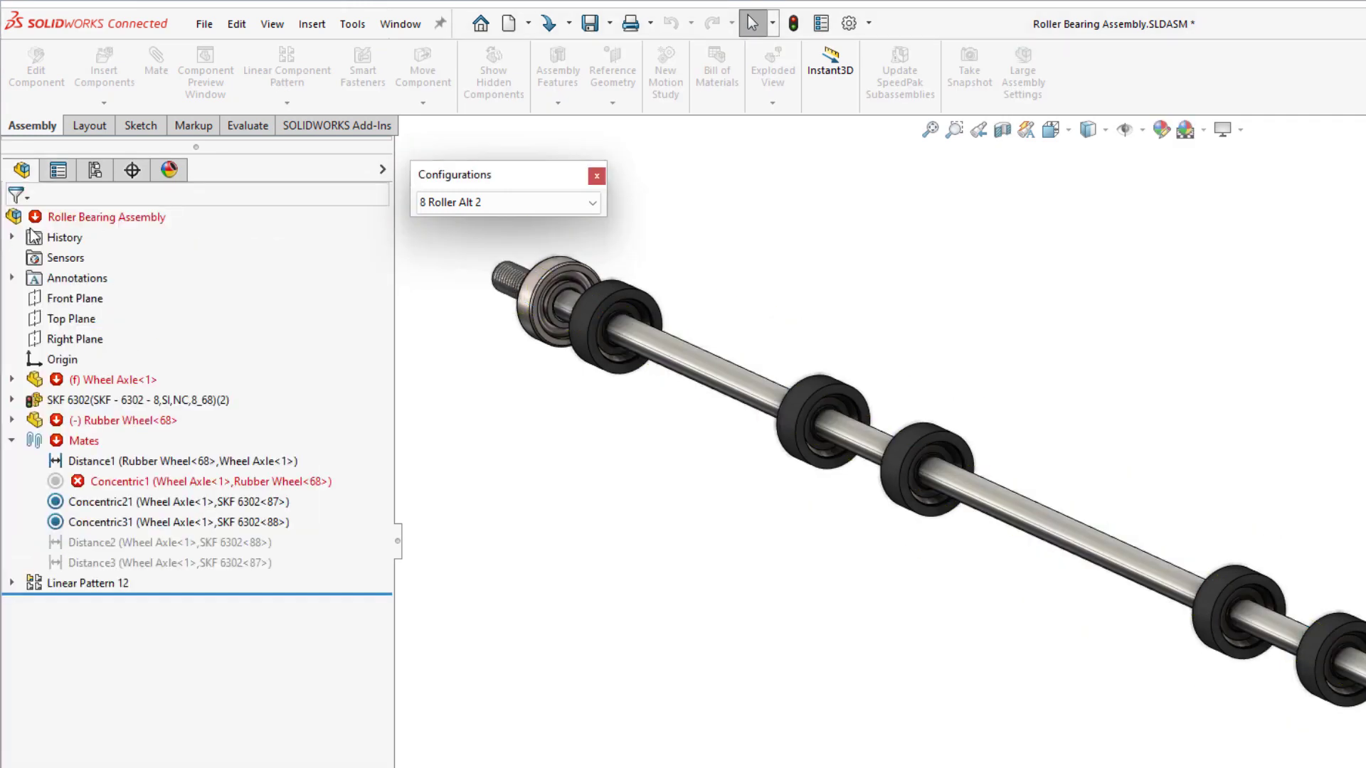
left_click(55, 483)
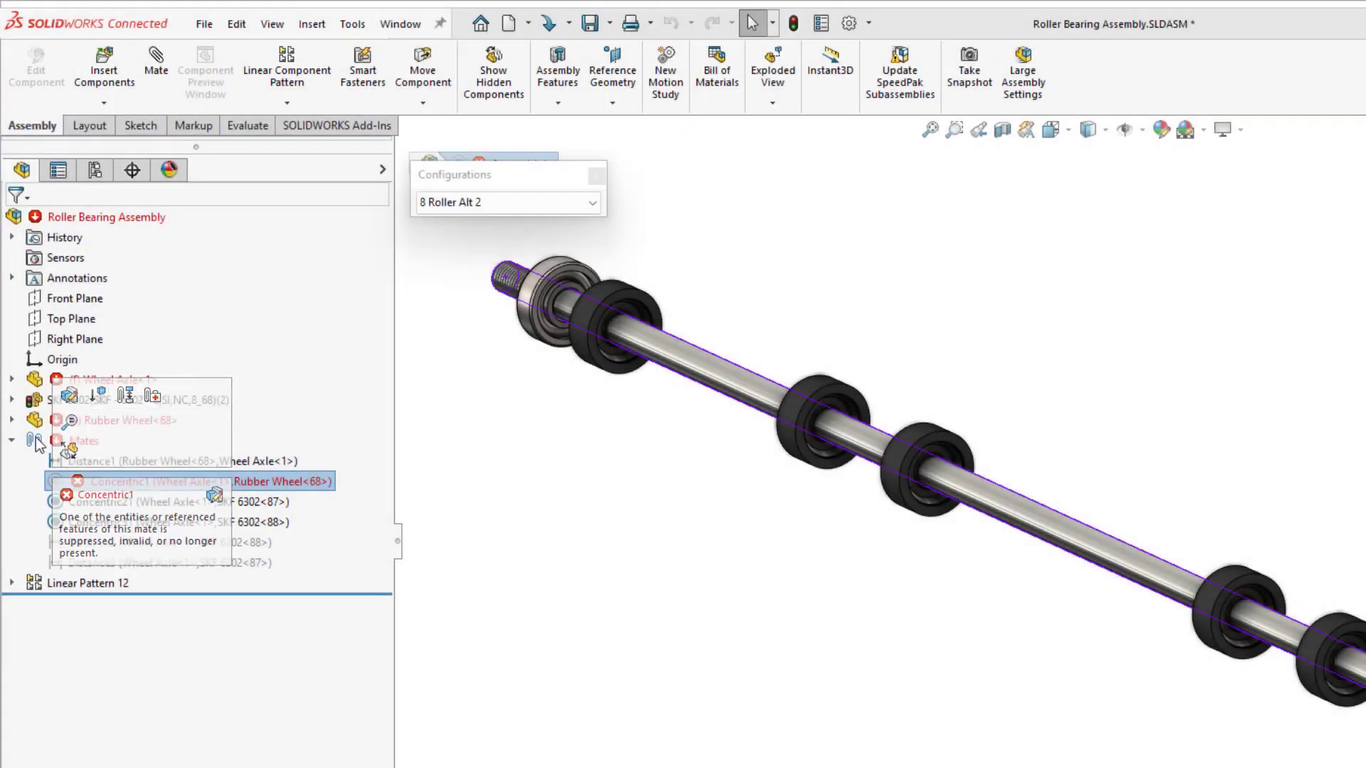
- Auto Repair the Mates folder and dismiss the repair notification
right_click(37, 442)
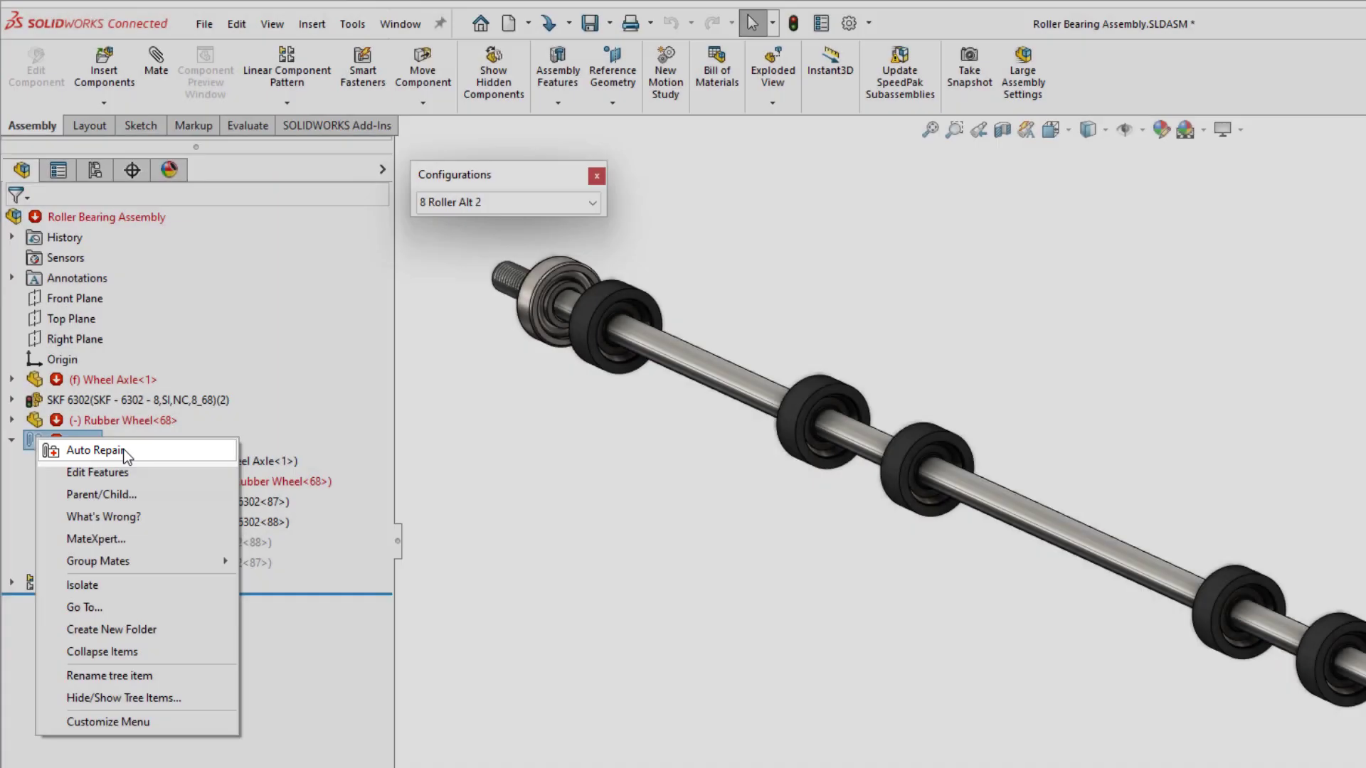
left_click(126, 453)
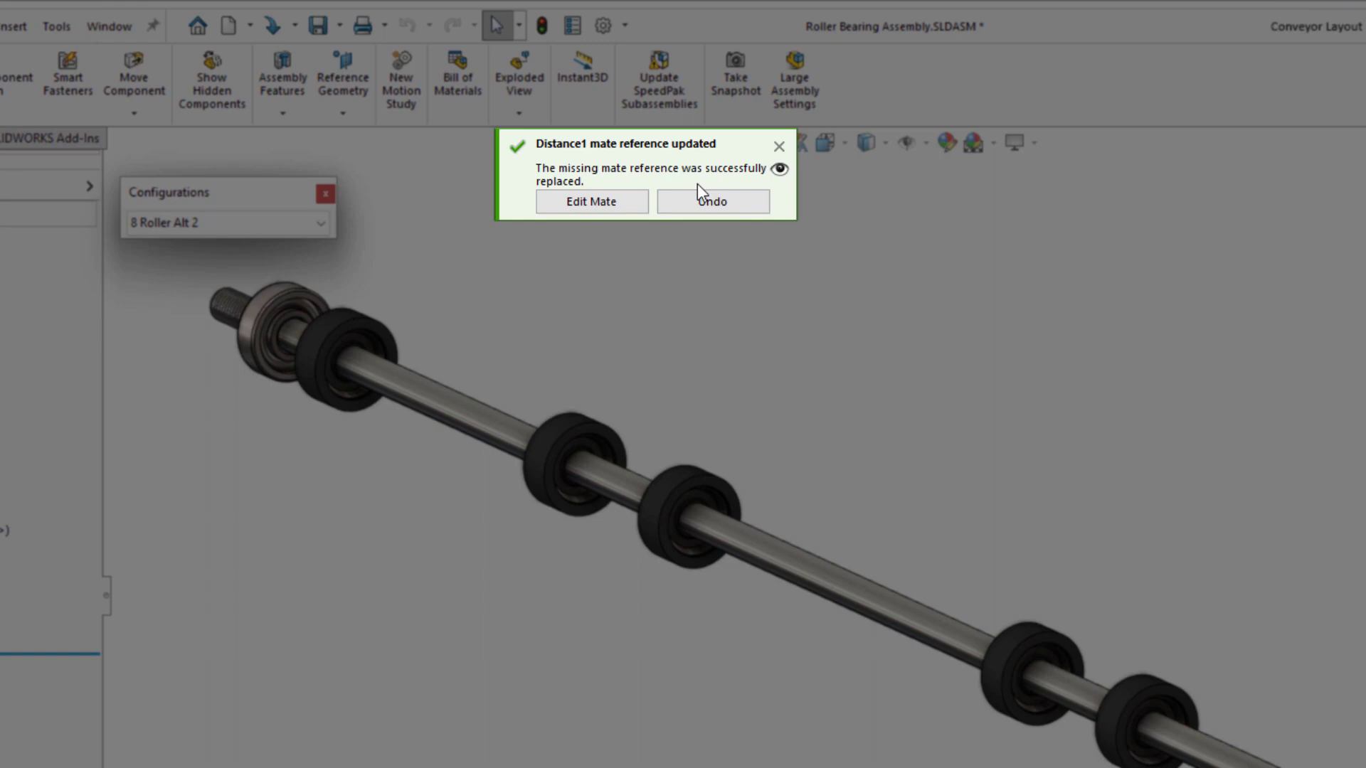
left_click(779, 146)
left_click(353, 206)
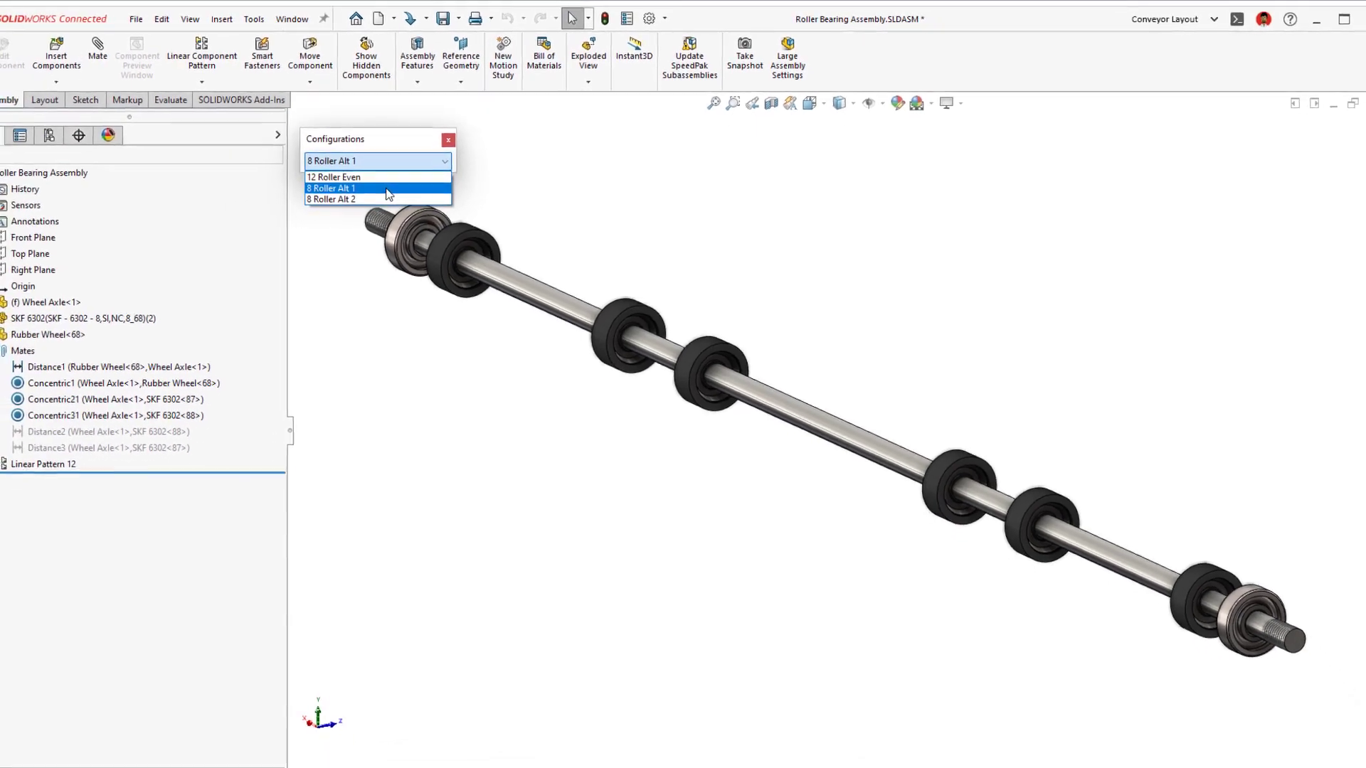
- Activate 12 Roller Even and review its properties, keeping Configuration Name as BOM part number
left_click(389, 177)
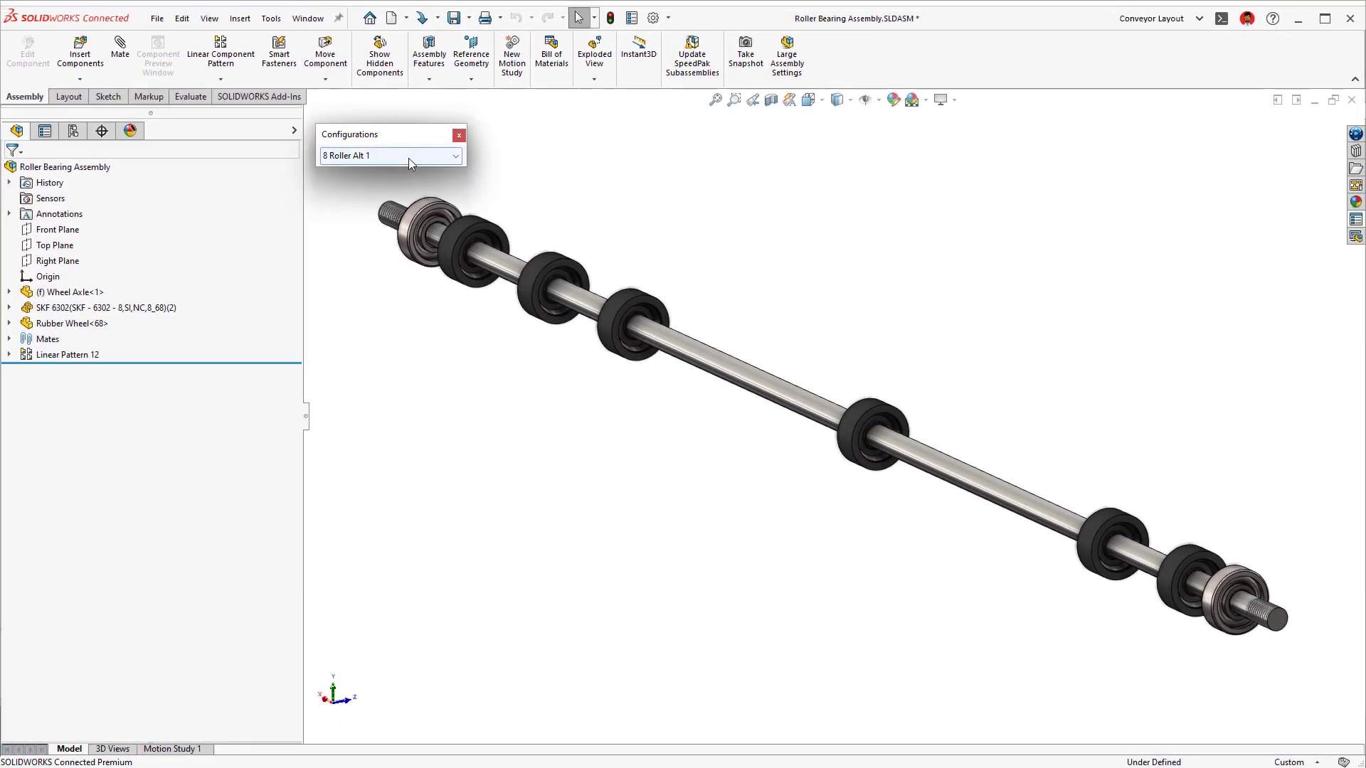
left_click(408, 160)
left_click(394, 173)
left_click(73, 131)
right_click(87, 213)
left_click(131, 327)
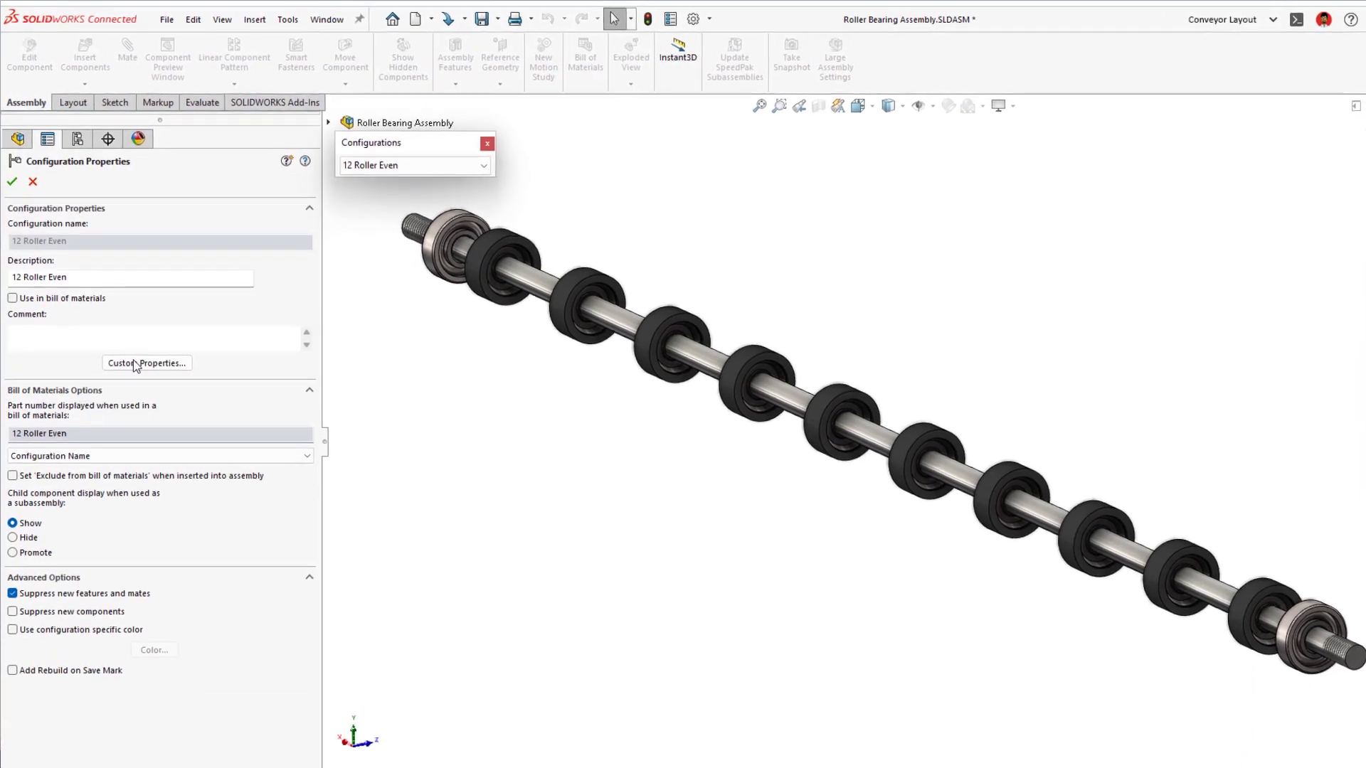
left_click(135, 475)
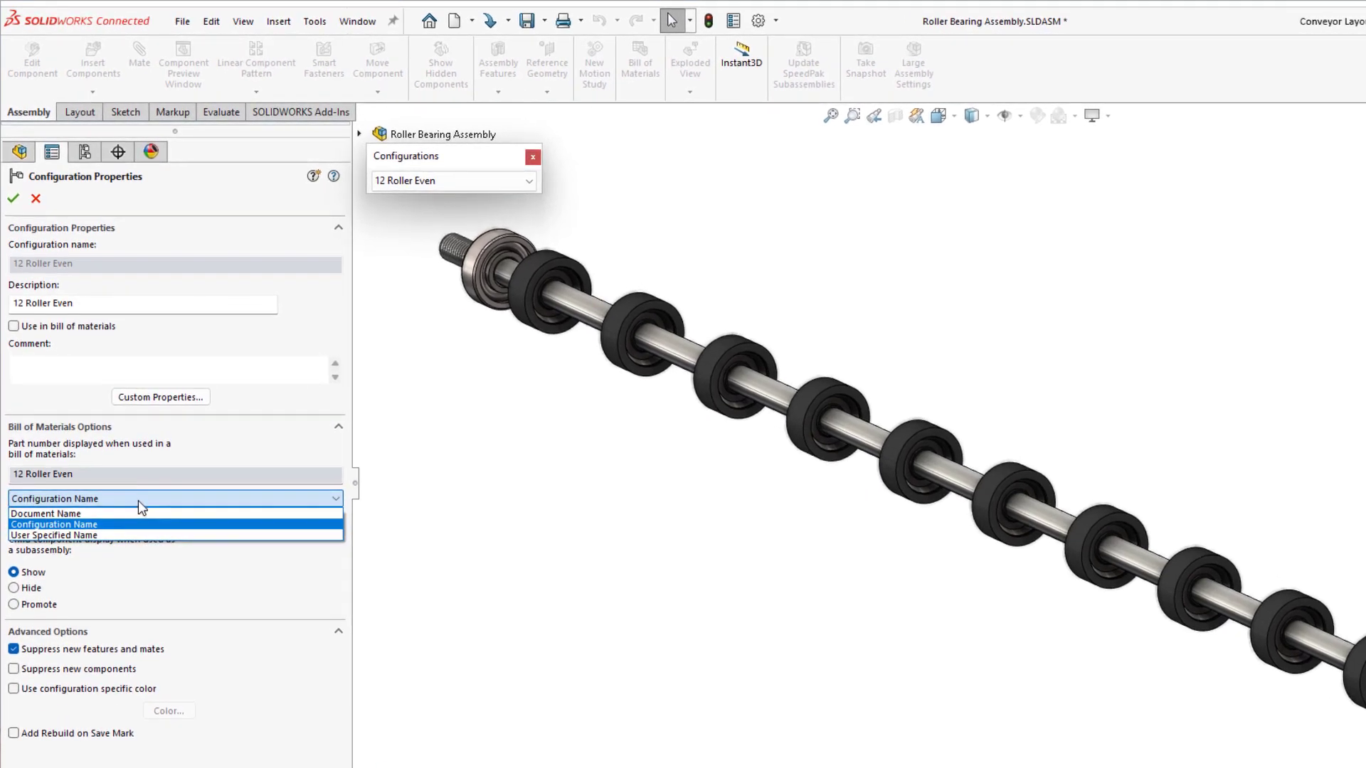
left_click(139, 502)
left_click(36, 199)
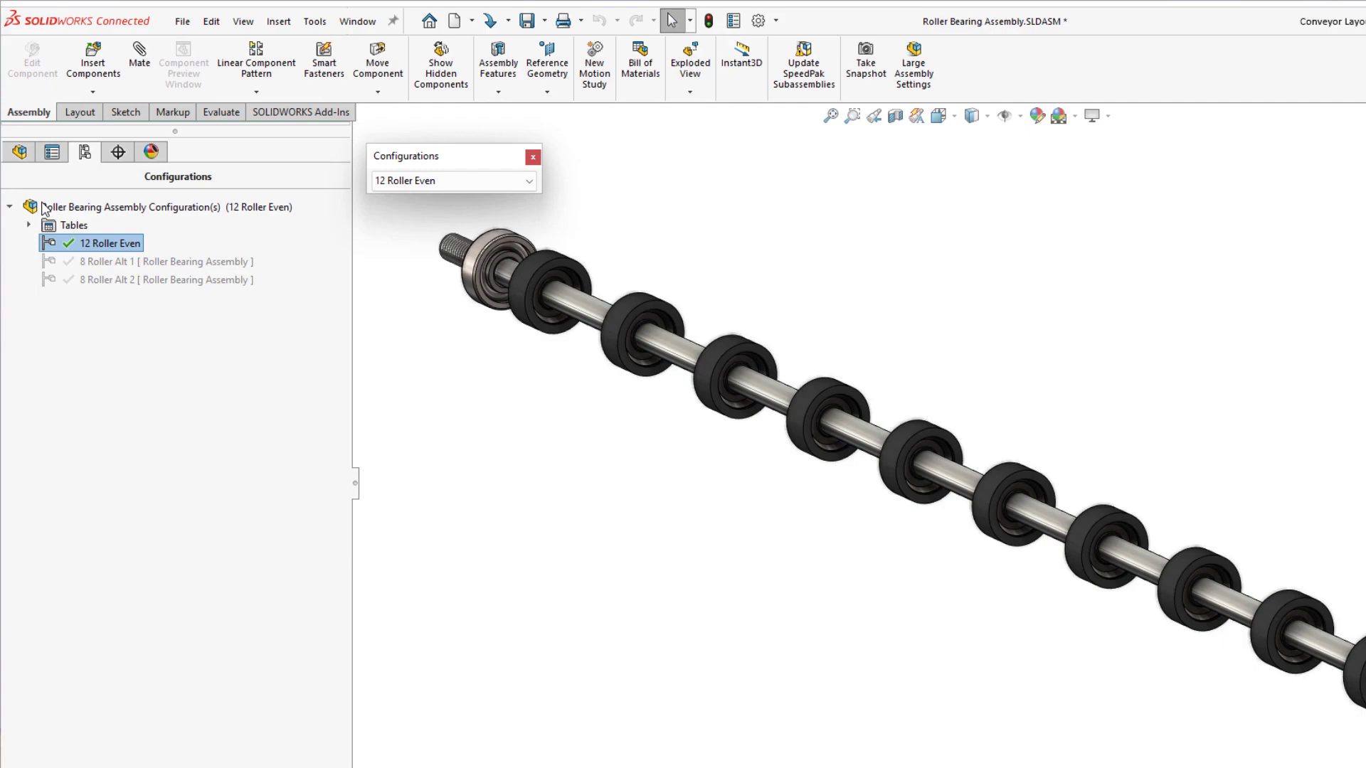
- Review the Configurations page of Document Properties and accept the settings
left_click(759, 22)
left_click(539, 166)
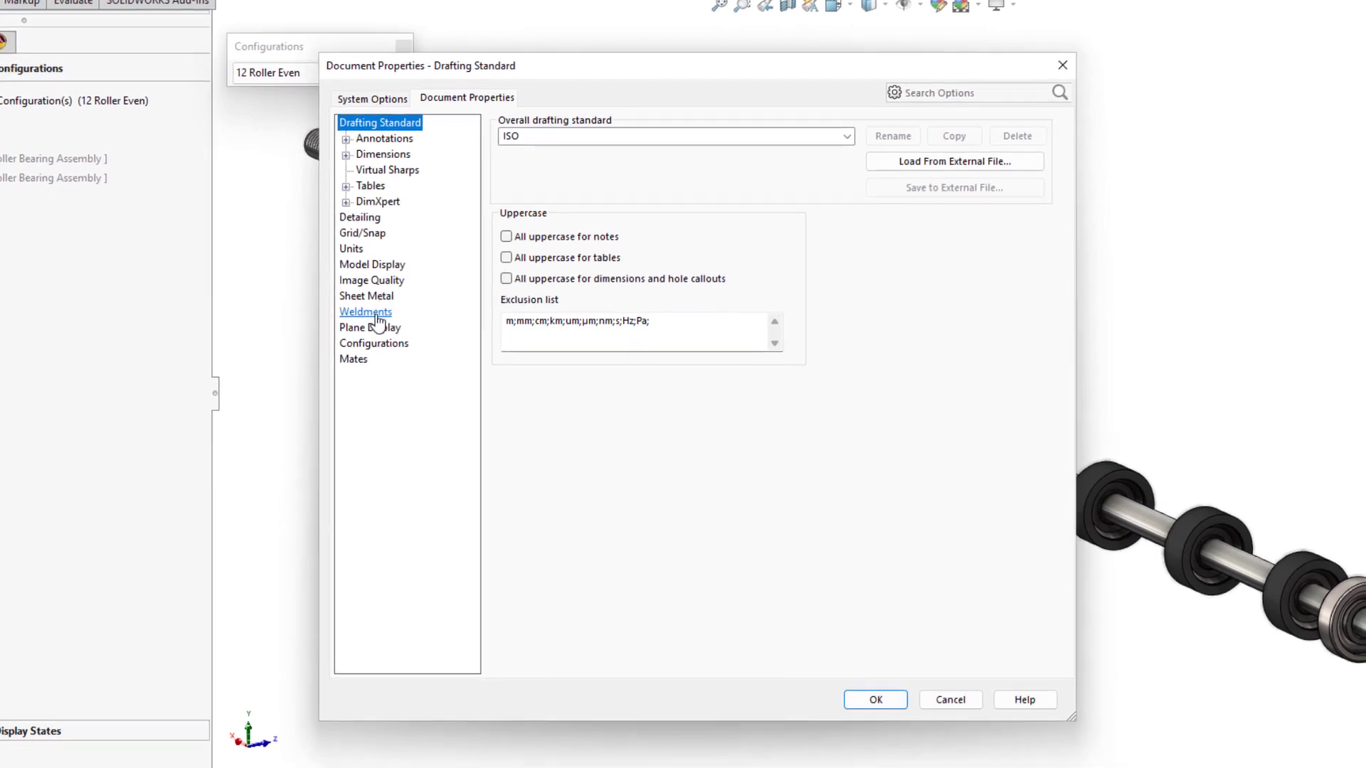
left_click(369, 344)
left_click(531, 212)
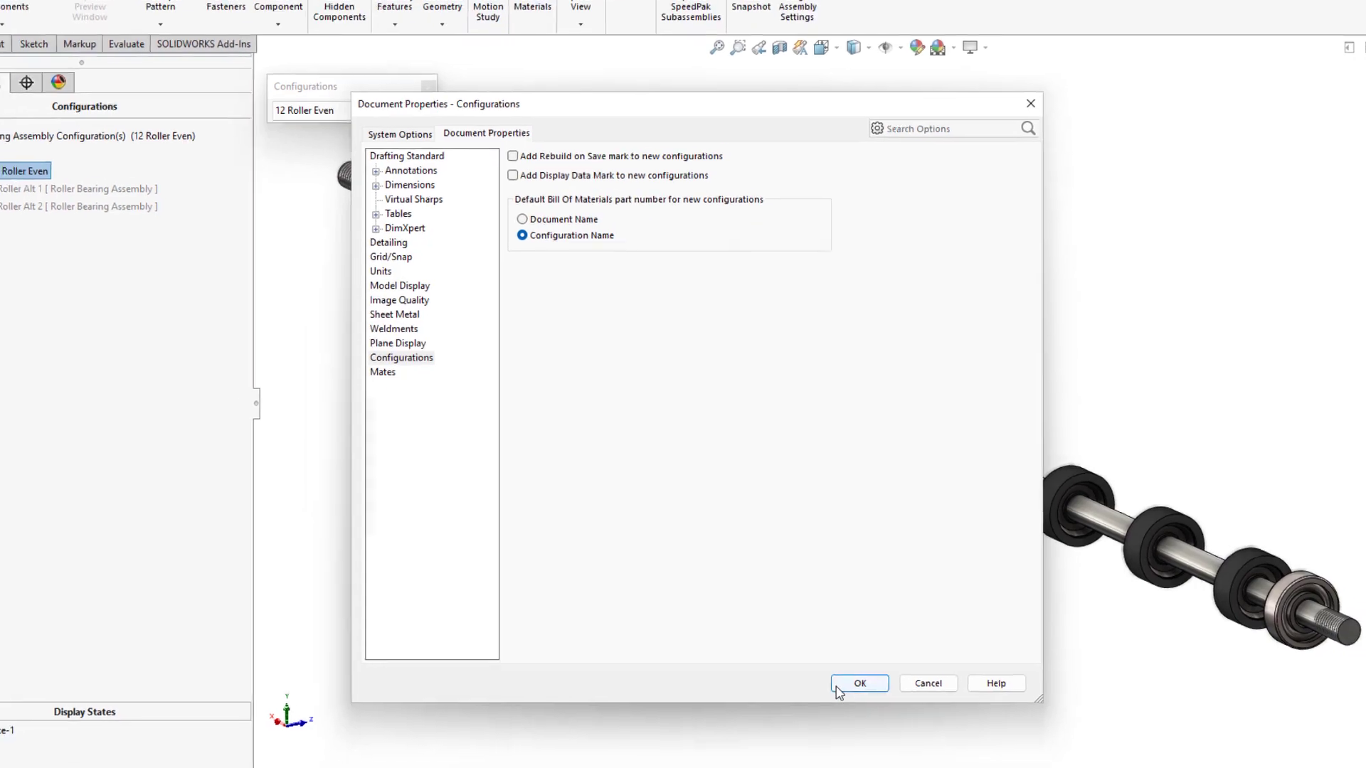
left_click(840, 687)
- Switch to Roller Conveyor Assembly_Complete and select all twenty roller bearing components
key("ctrl+Tab")
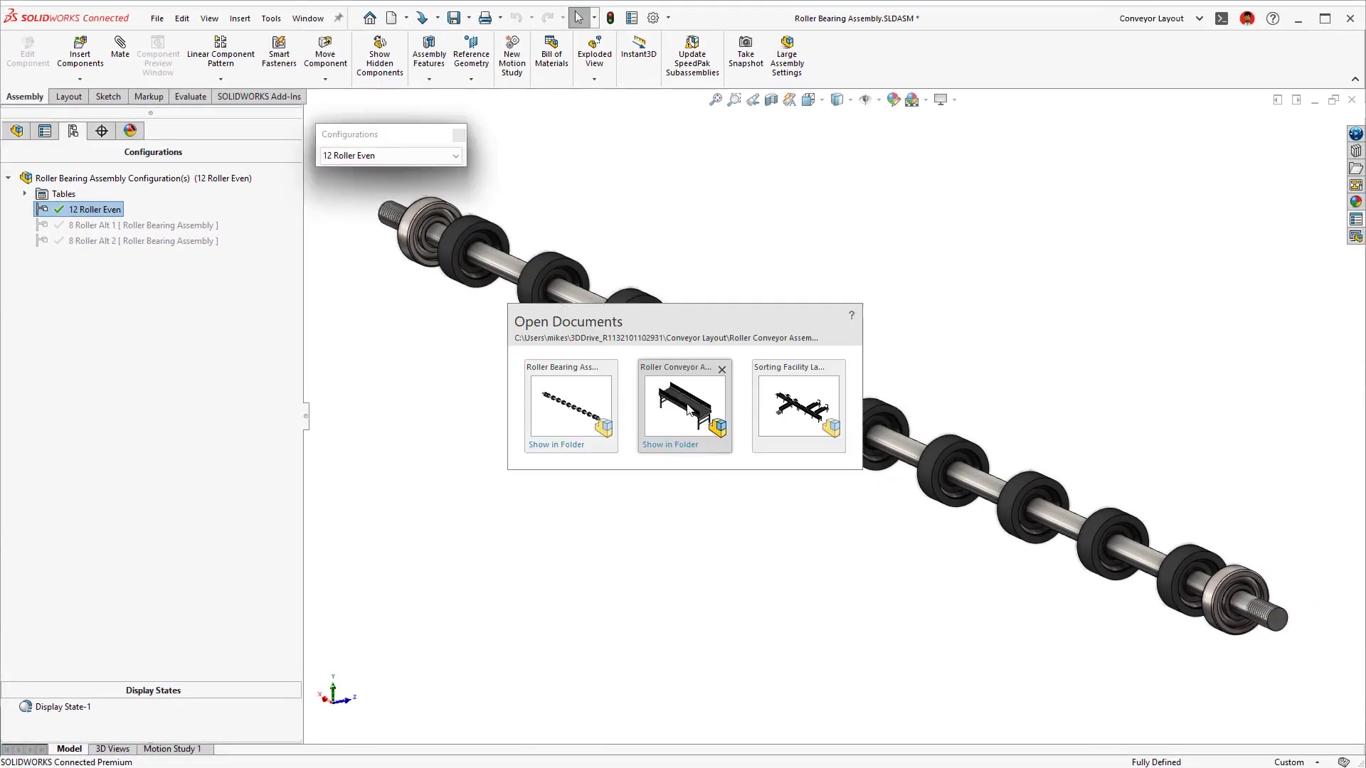
left_click(684, 403)
left_click(98, 700, "shift")
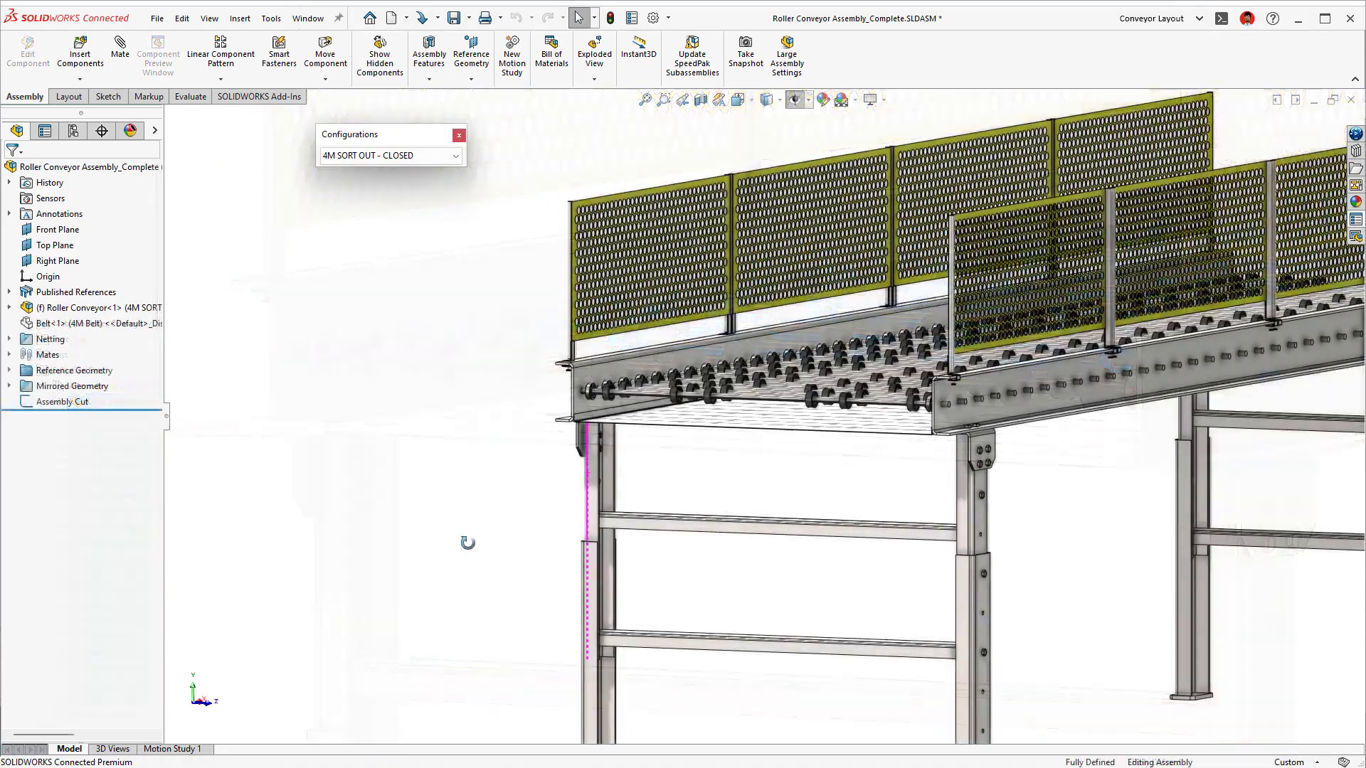
- Restore the Toolbox Clearance view and start an extruded cut from the Assembly Cut sketch
middle_click_drag(466, 549, 515, 548)
key("space")
left_click(584, 712)
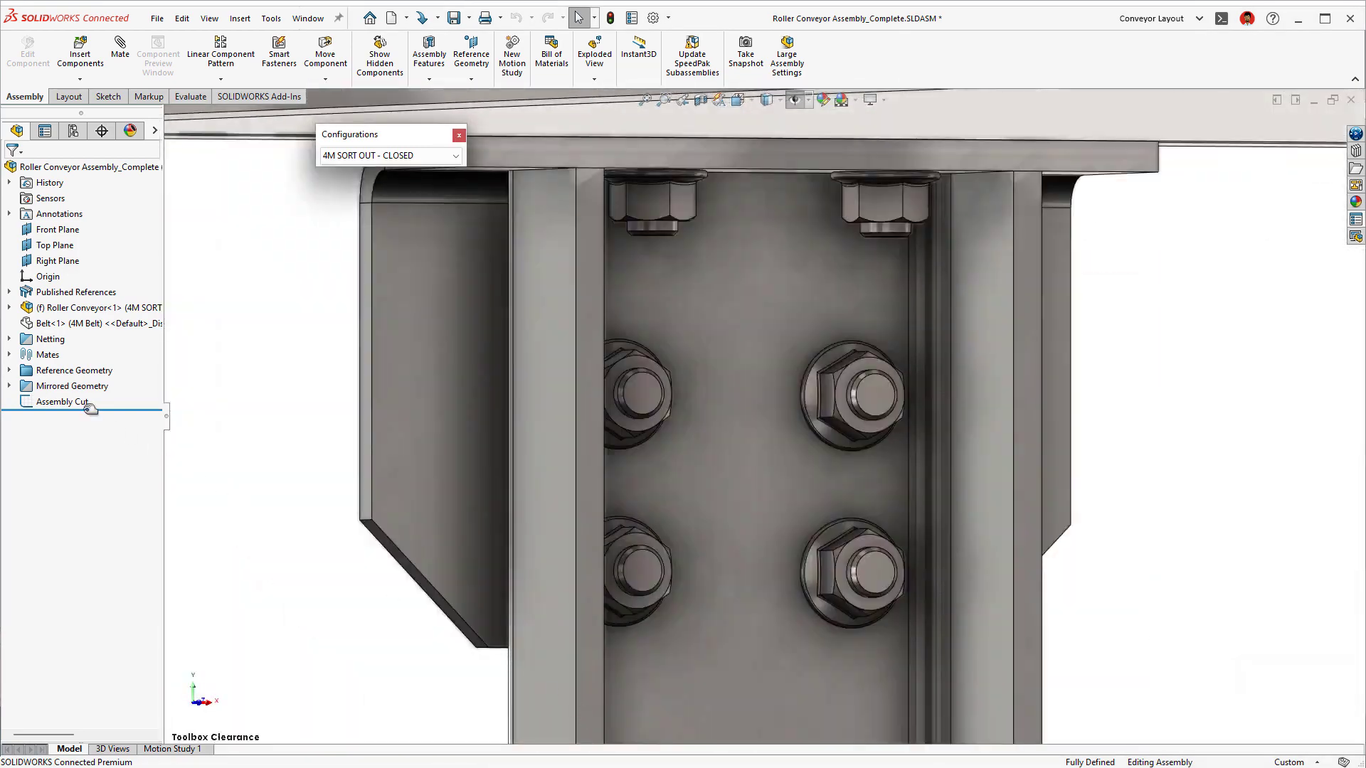
left_click(63, 402)
key("s")
left_click(266, 411)
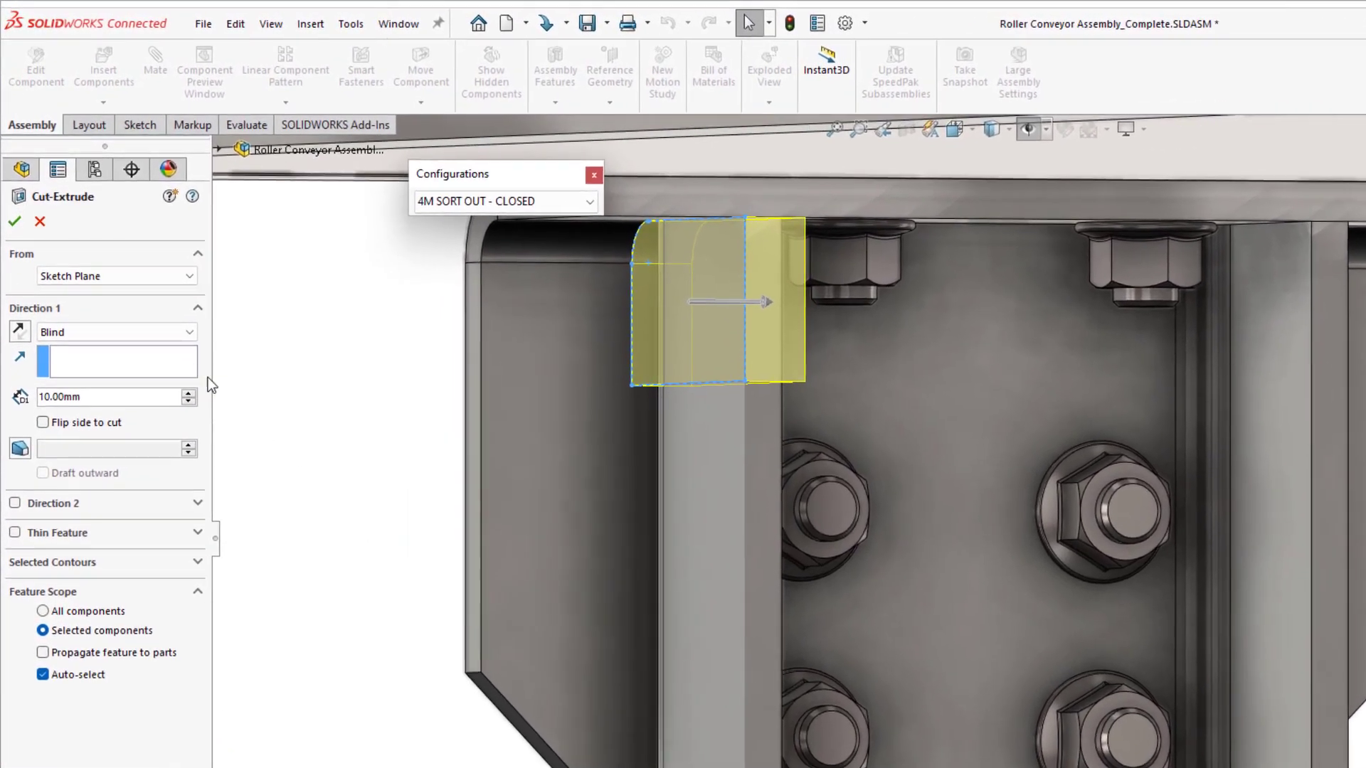
- Cut Up To Surface on a hidden conveyor face, scoped to all components, propagated to parts
left_click(160, 335)
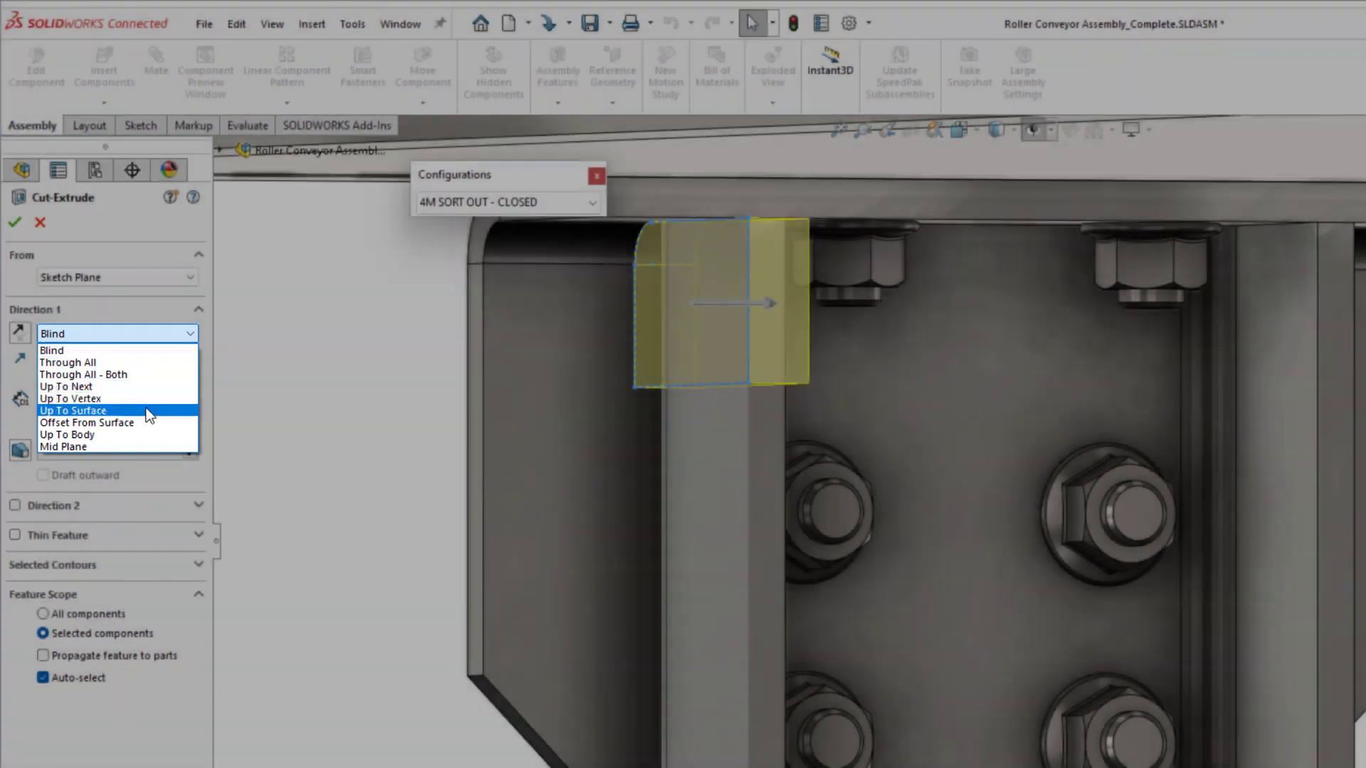
left_click(147, 410)
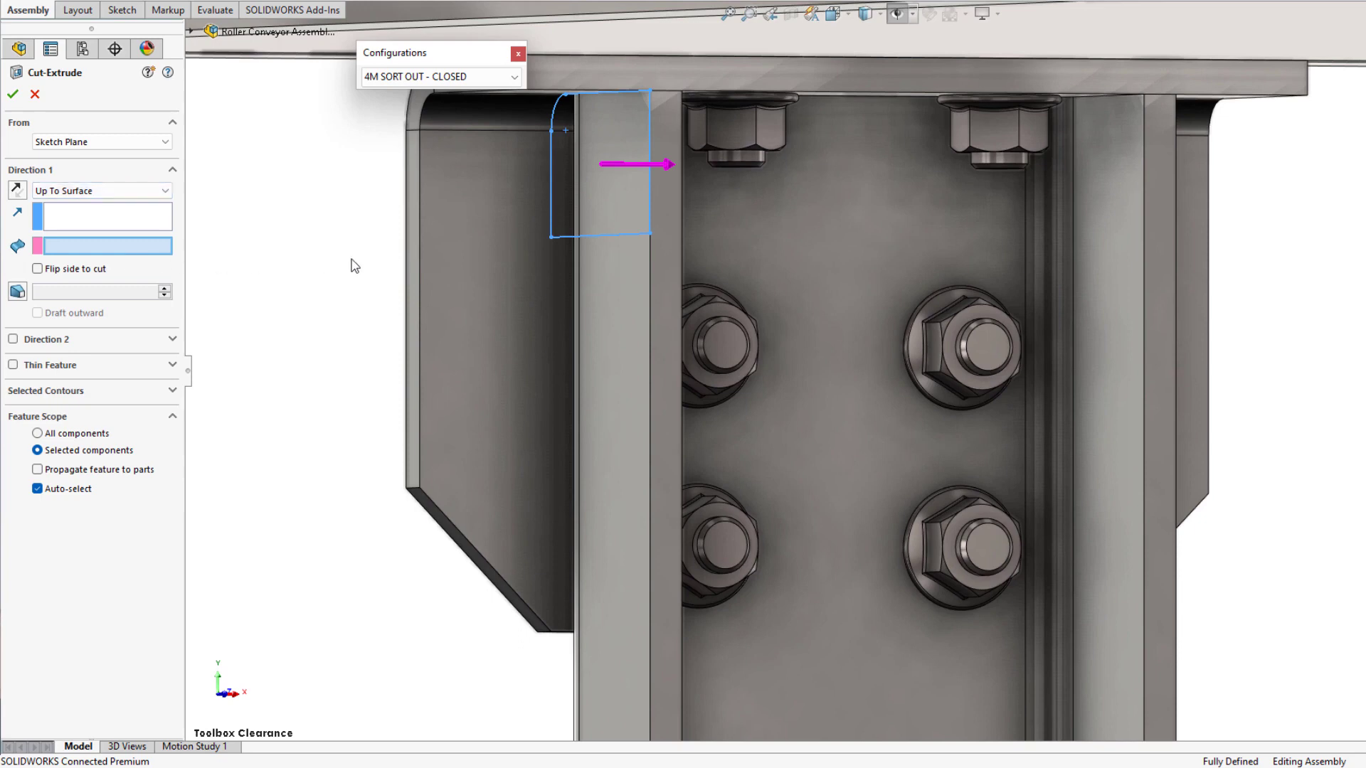
right_click(1173, 272)
left_click(1201, 342)
left_click(1237, 373)
left_click(87, 490)
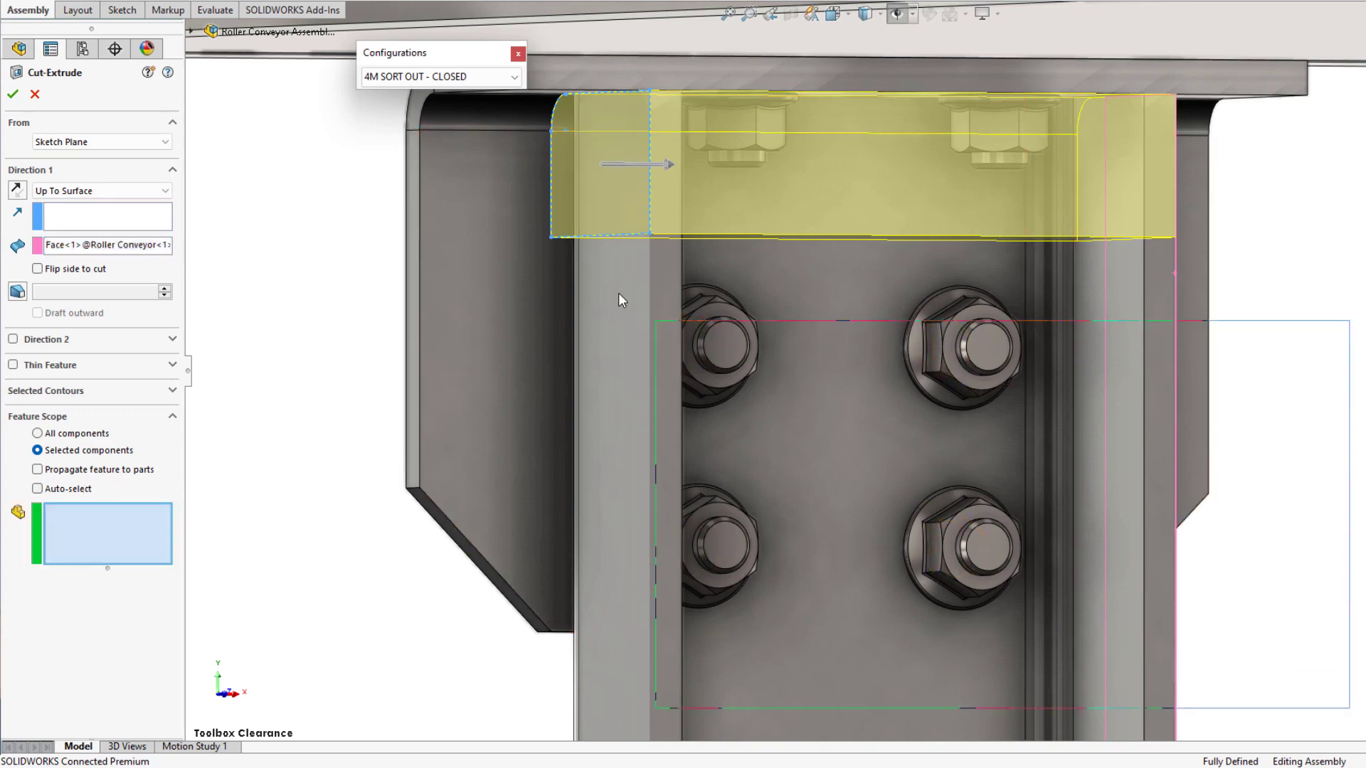
key("ctrl+a")
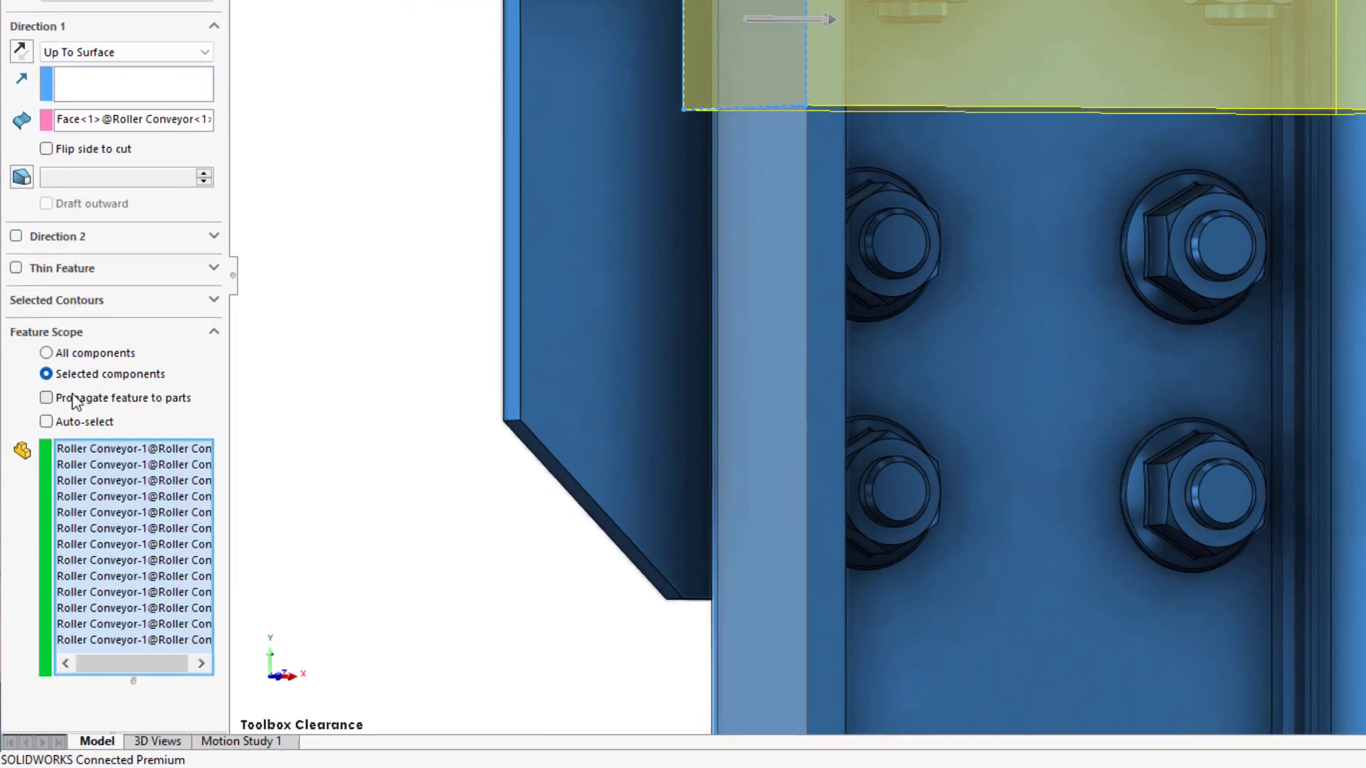
left_click(74, 400)
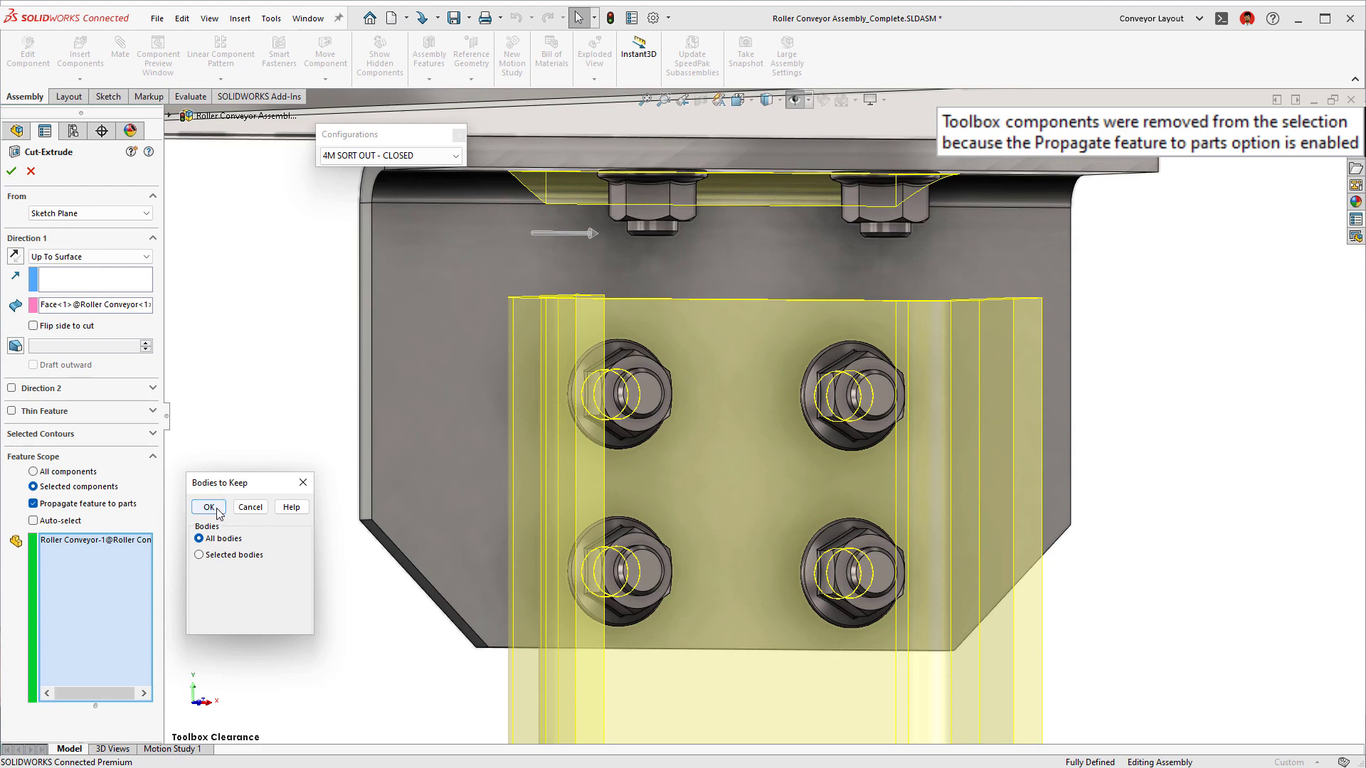
- Finish the cut, then view the published references in the 8M SORT OUT - OPEN configuration
left_click(217, 509)
key("ctrl+shift+z")
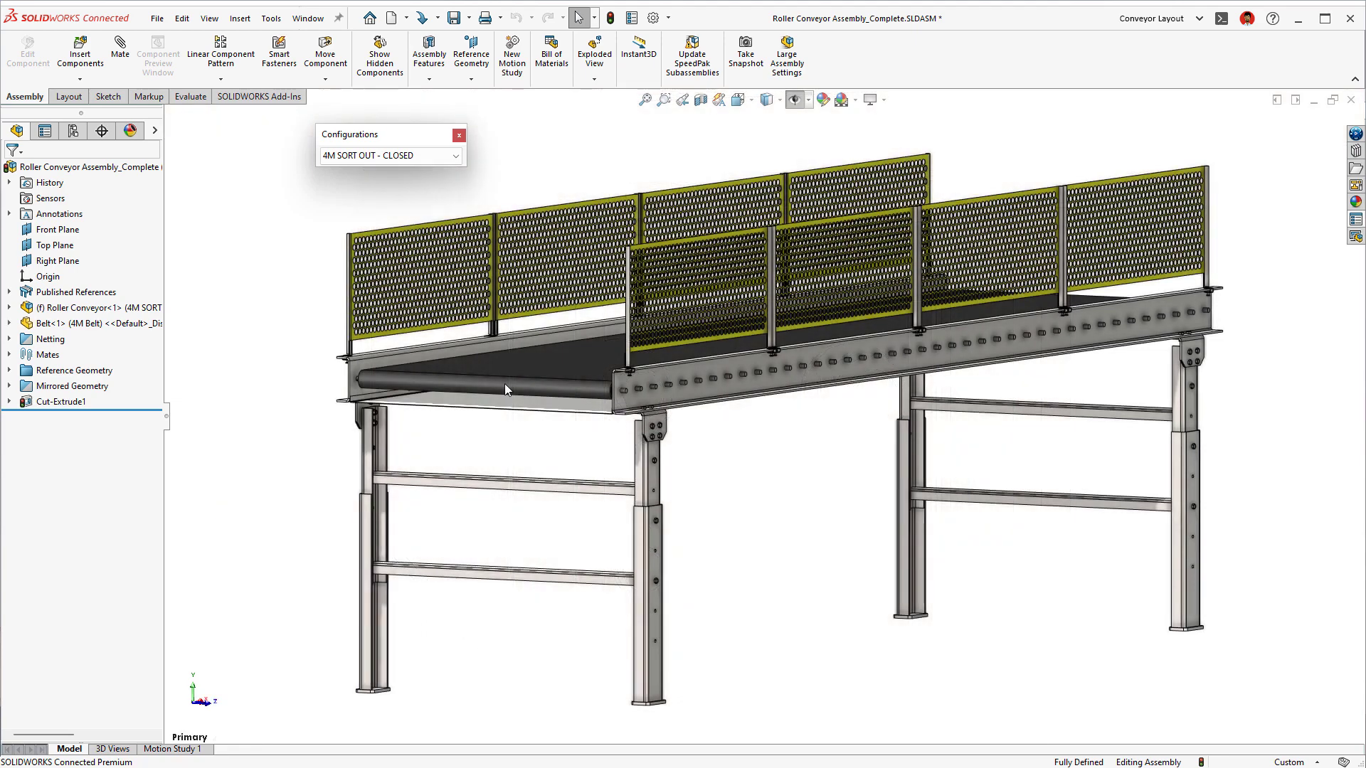
left_click(417, 156)
left_click(417, 204)
left_click(76, 292)
left_click(16, 293)
- In 4M SORT OUT - CLOSED, suppress Sort Conveyor 1–4, then switch to the sorting facility layout
left_click(393, 156)
left_click(384, 182)
left_click(74, 295)
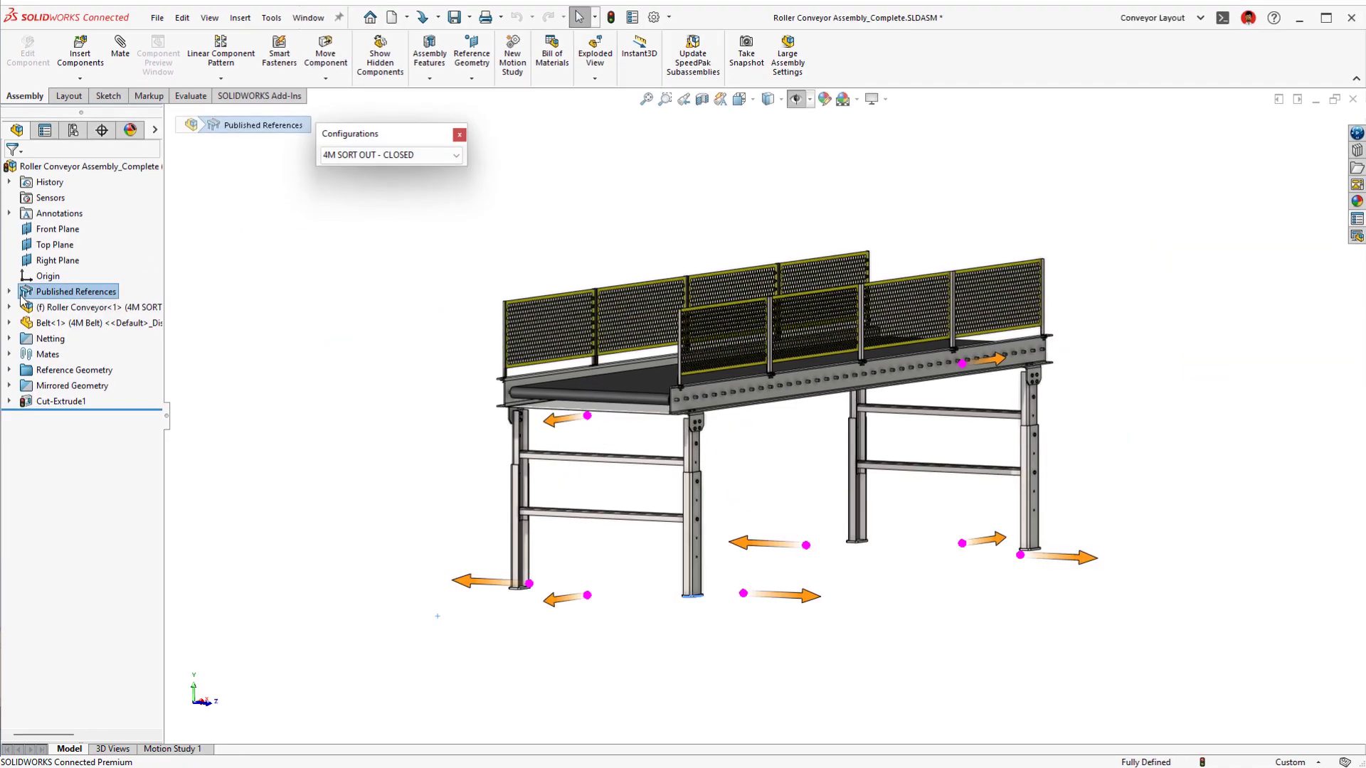
double_click(40, 296)
left_click(47, 365)
left_click(55, 413, "shift")
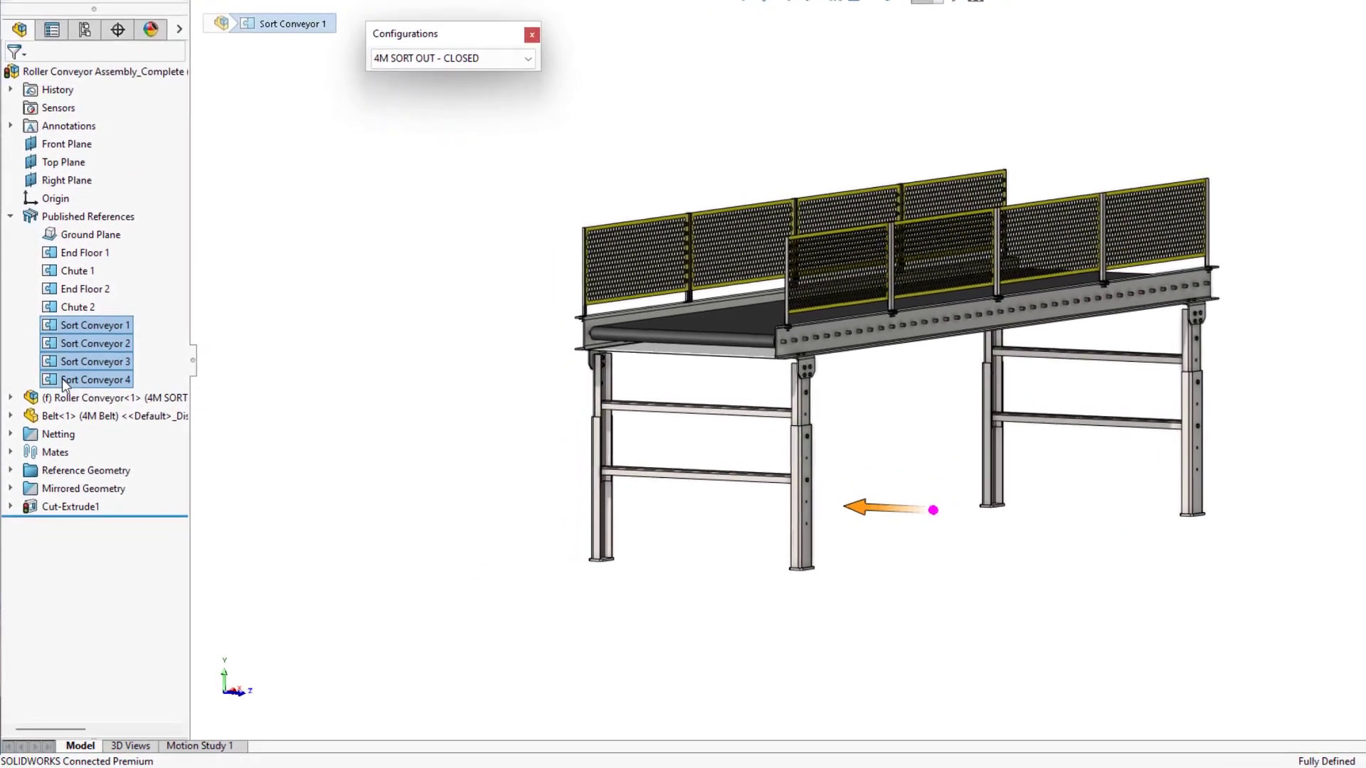
right_click(65, 371)
left_click(89, 322)
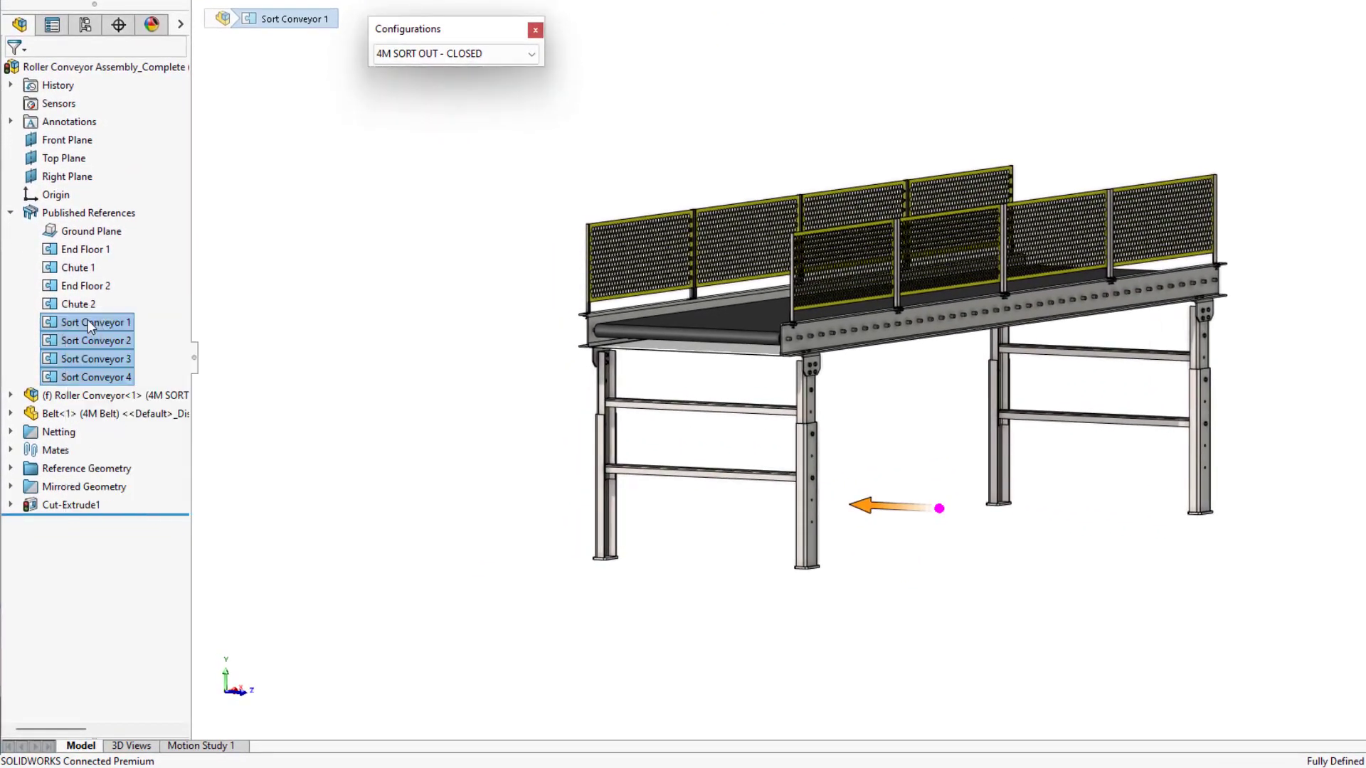
key("ctrl+Tab")
left_click(929, 344)
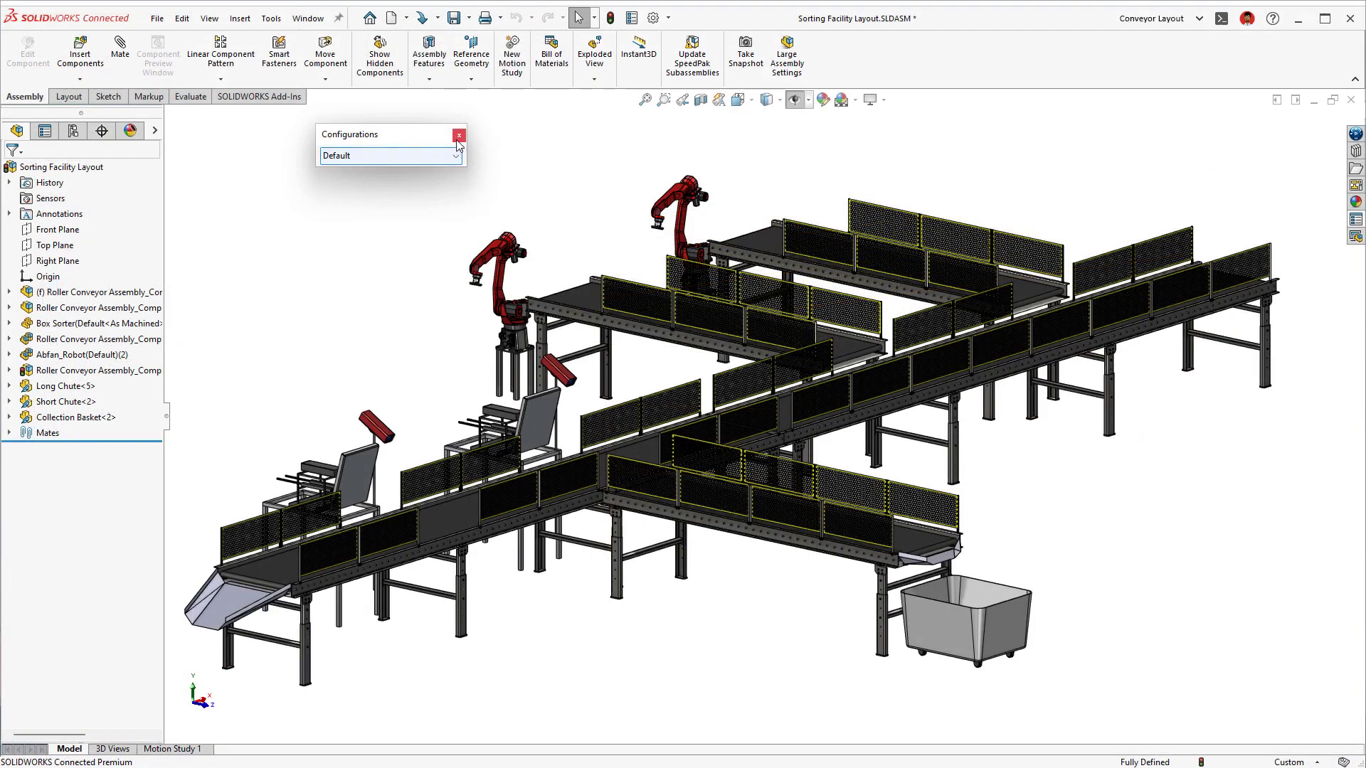
- Insert a roller conveyor assembly snapped onto a layout connection point
left_click(458, 139)
key("s")
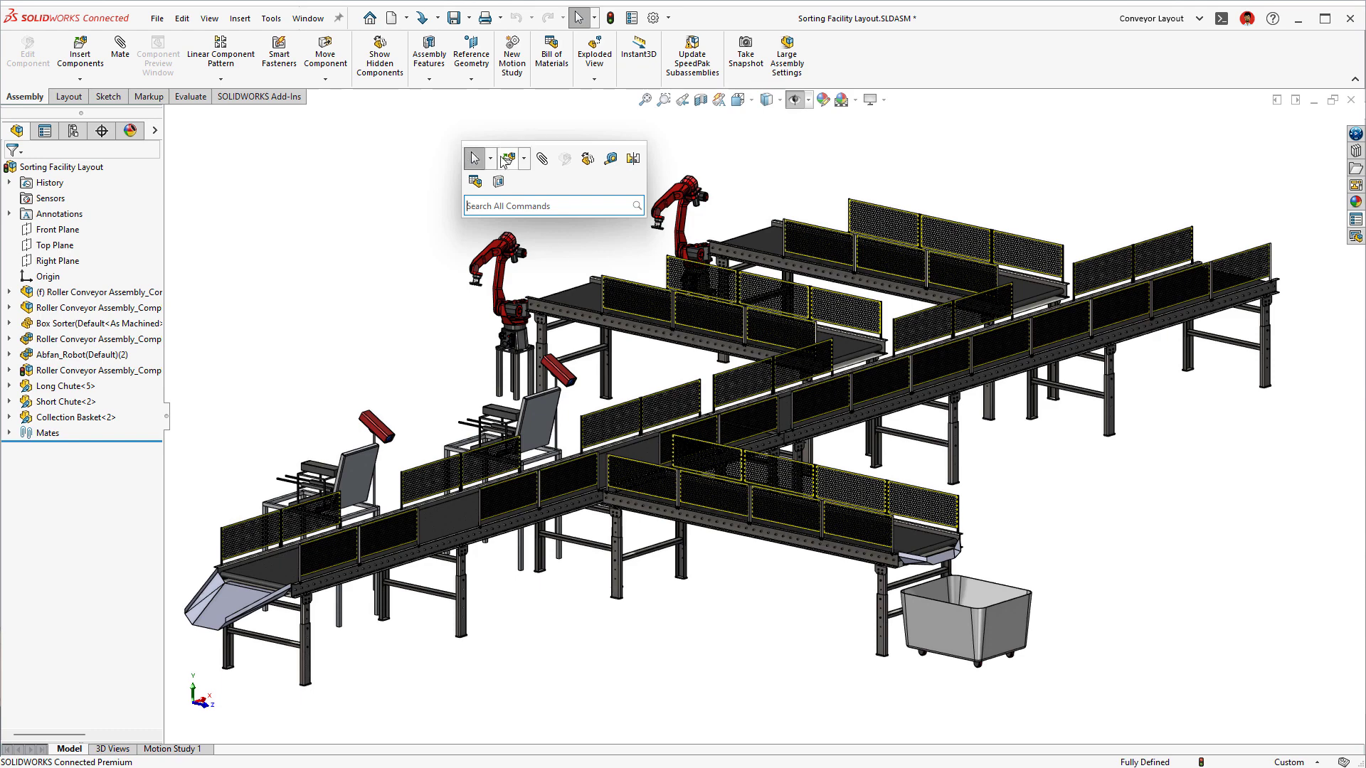
left_click(503, 158)
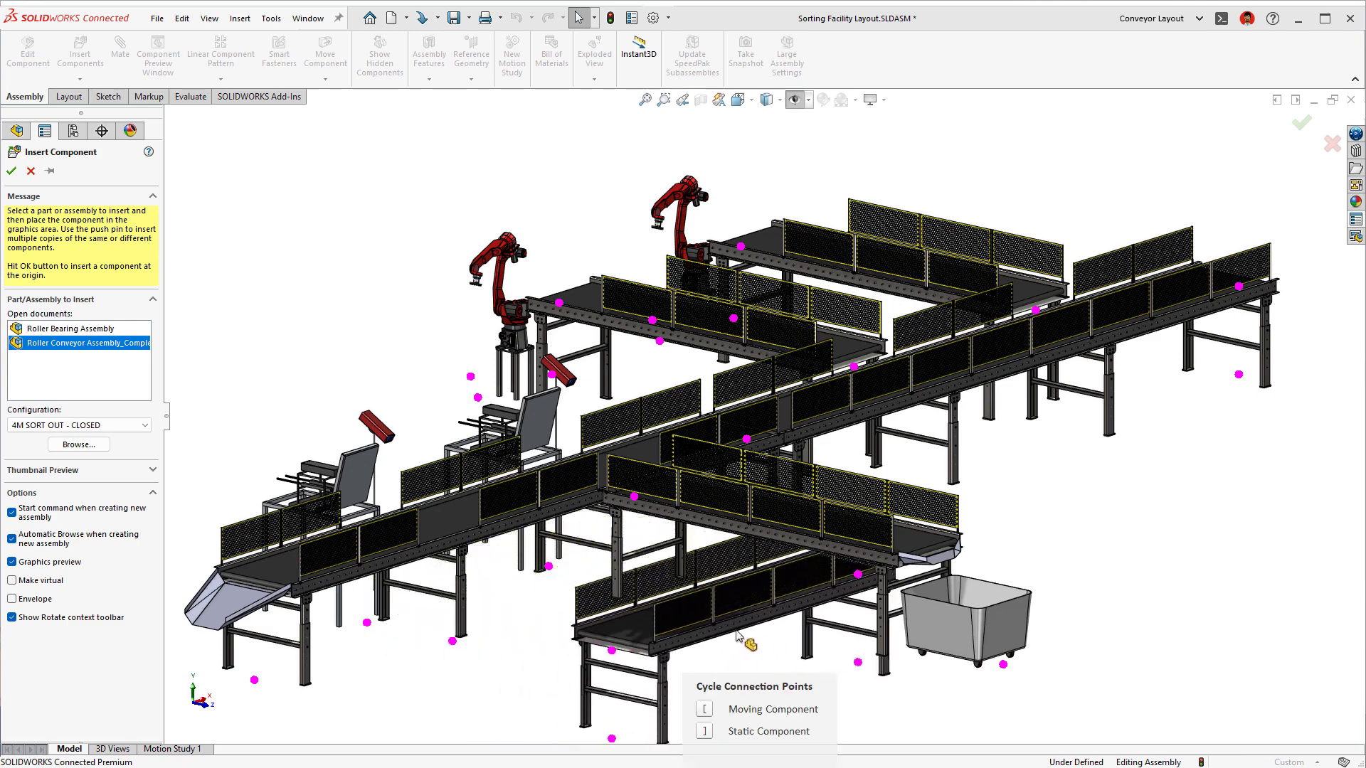
left_click(718, 530)
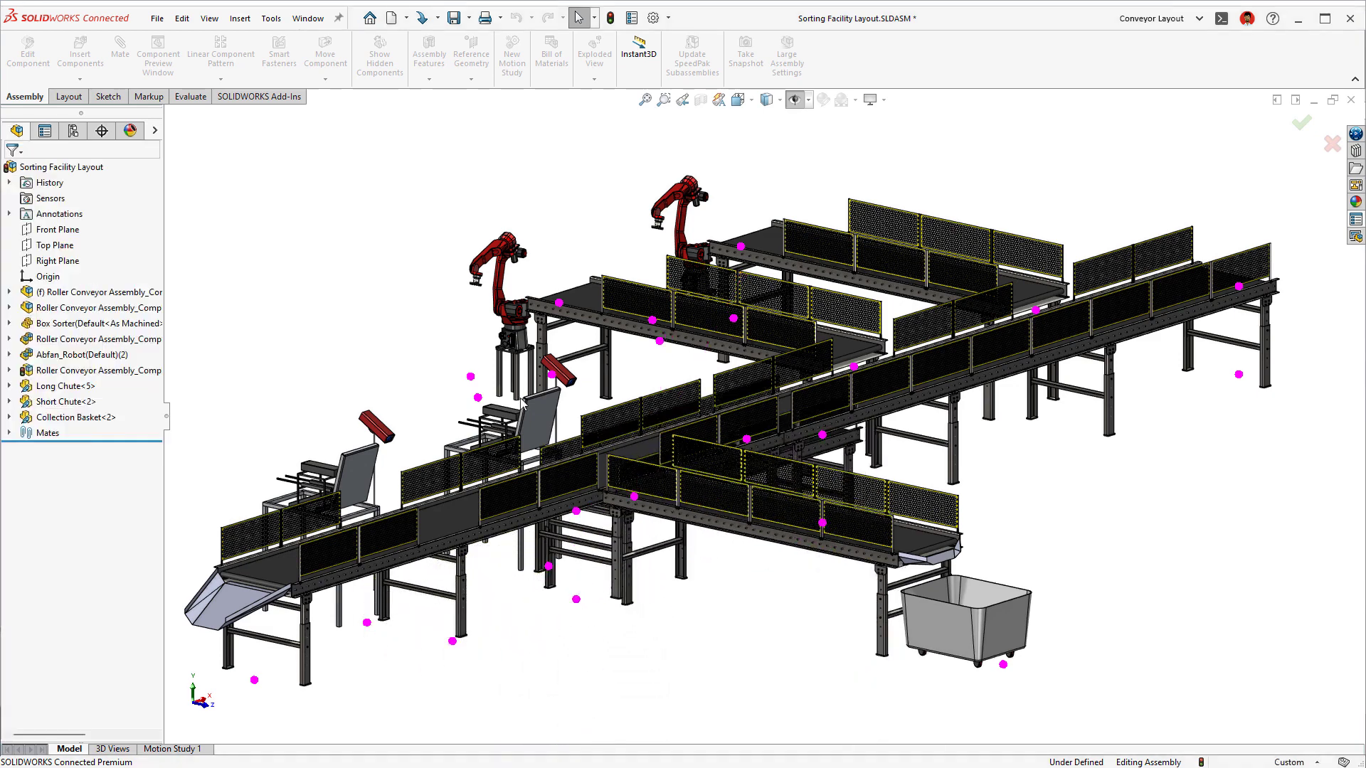
- With only the 8M Box Sorting Conveyor shown, place a second Roller Conveyor Assembly beside it
right_click(159, 135)
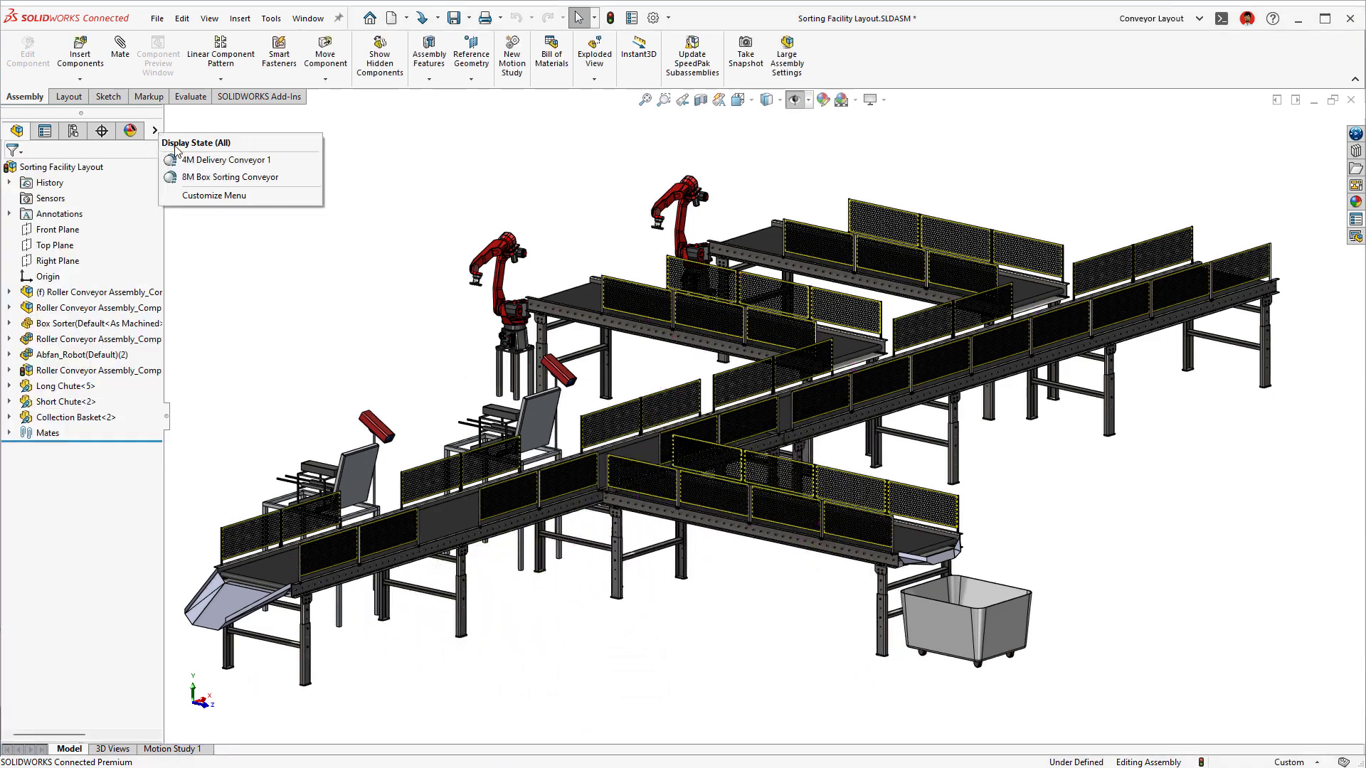
left_click(198, 177)
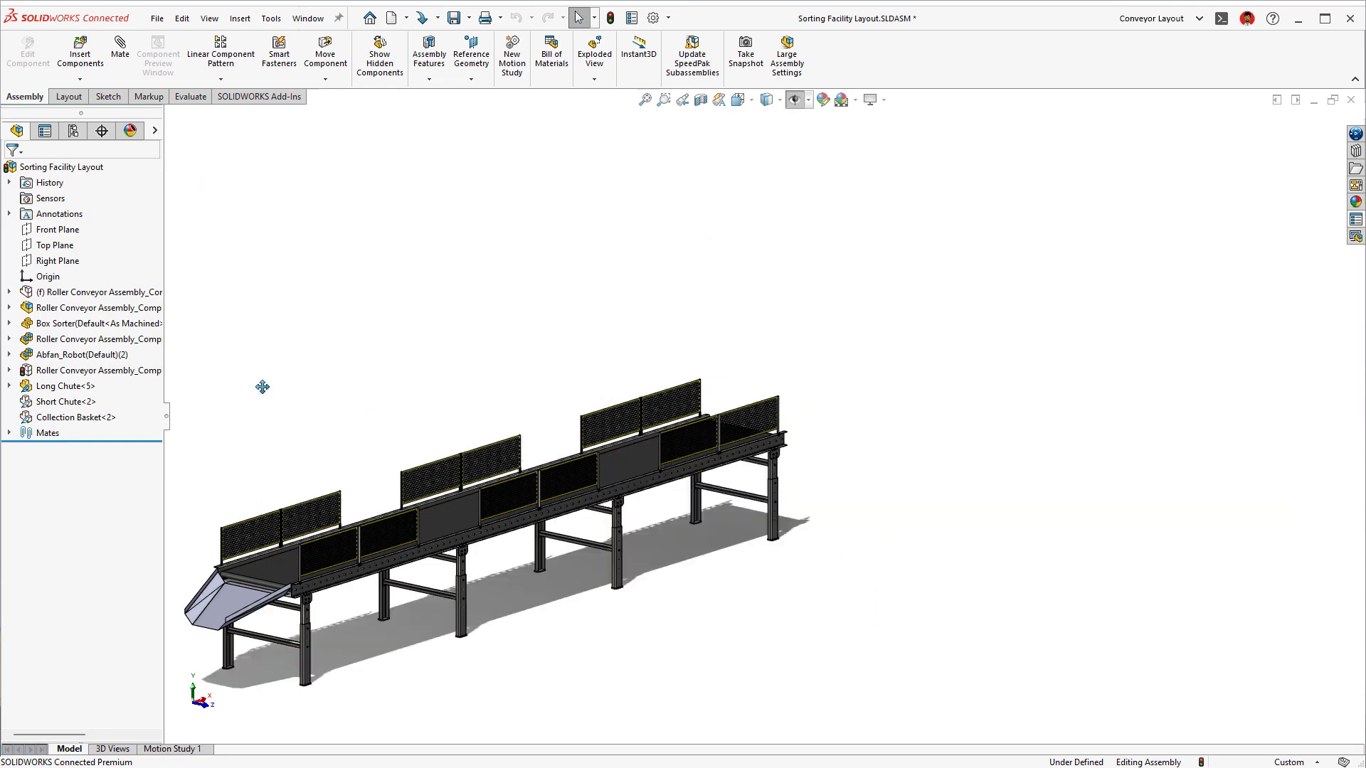
middle_click_drag(262, 386, 402, 250, "ctrl")
key("s")
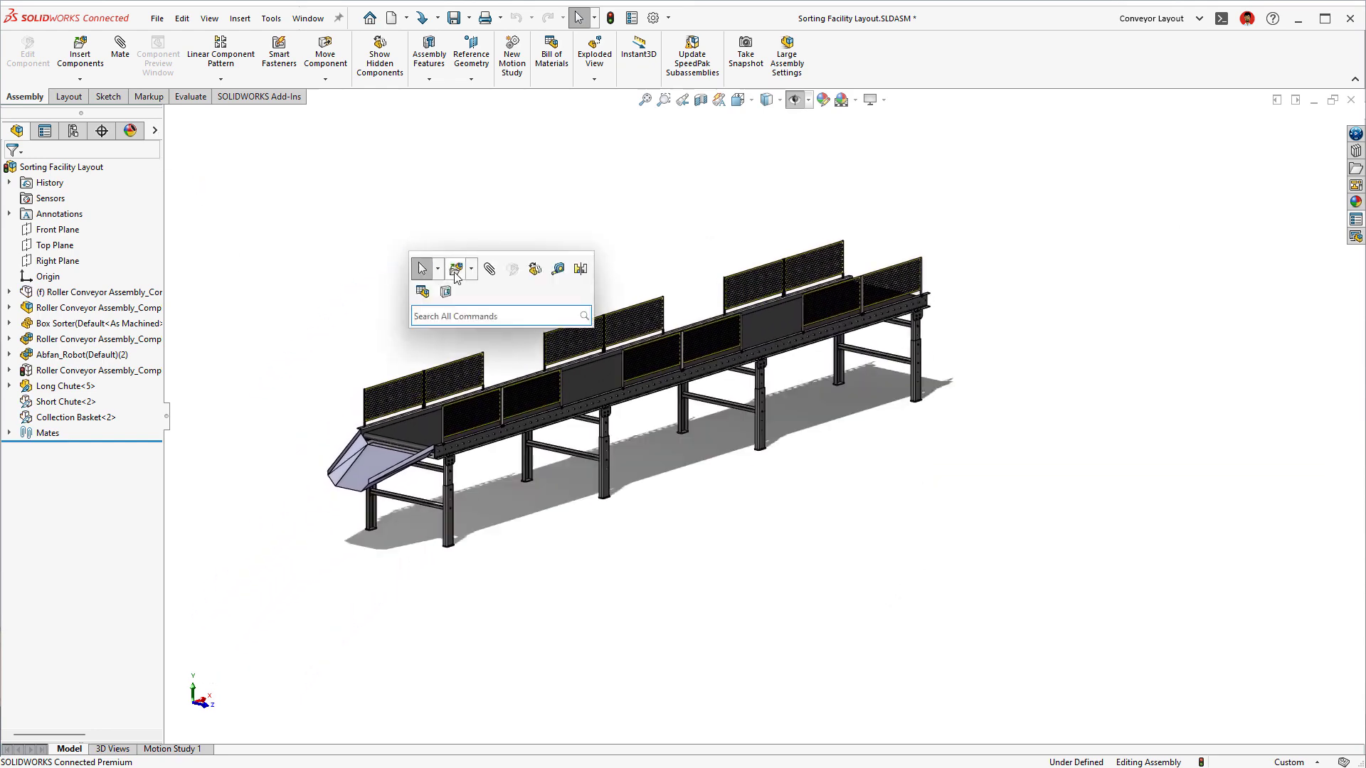
left_click(456, 271)
left_click(105, 343)
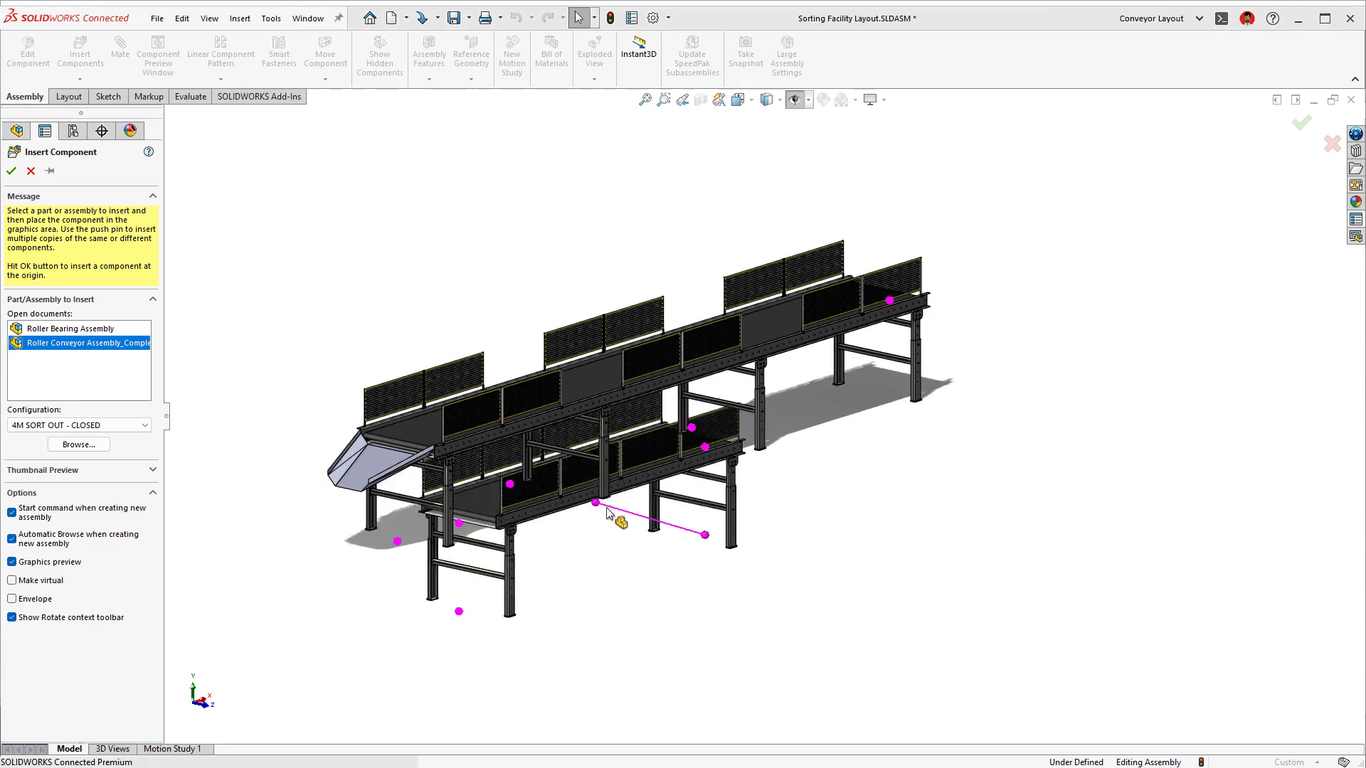
left_click(667, 512)
left_click(186, 155)
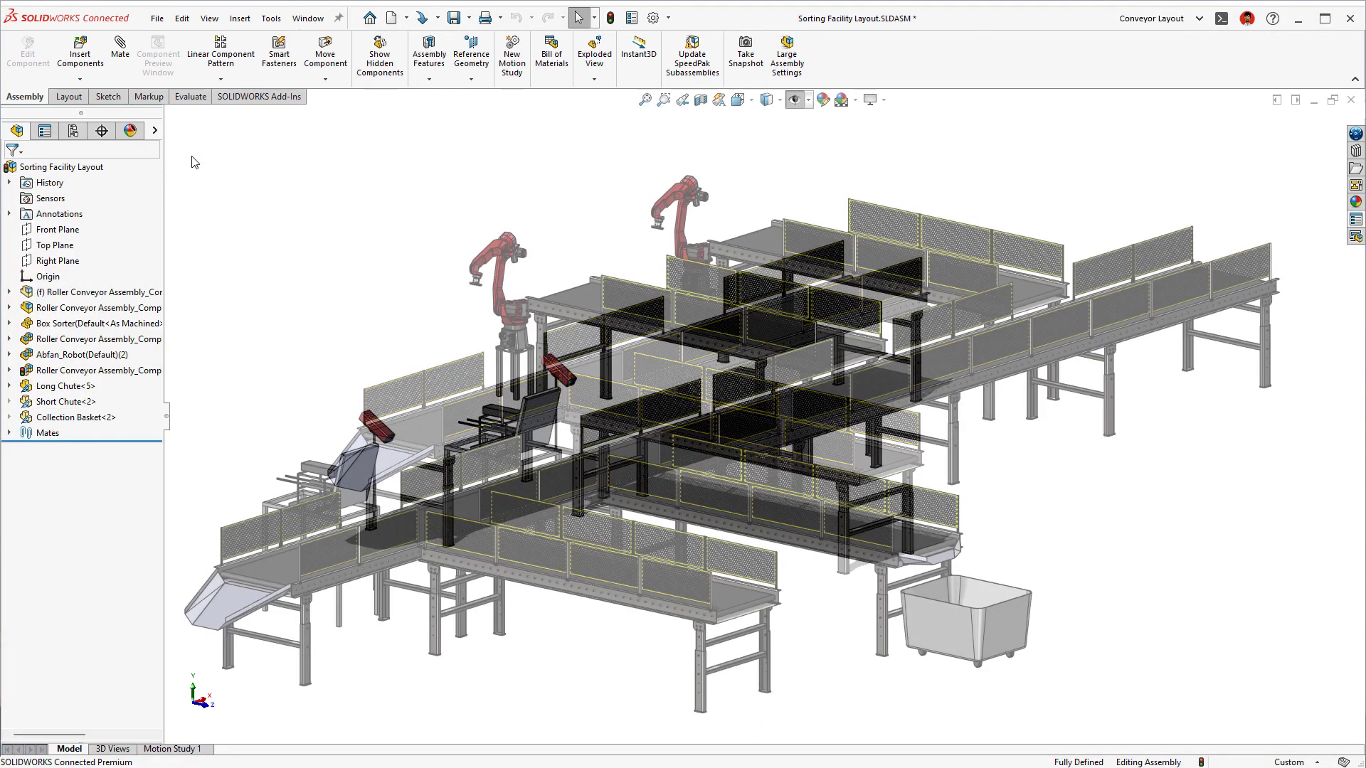
- Open Assembly Visualization and sort components by Total Weight, heaviest first
left_click(191, 96)
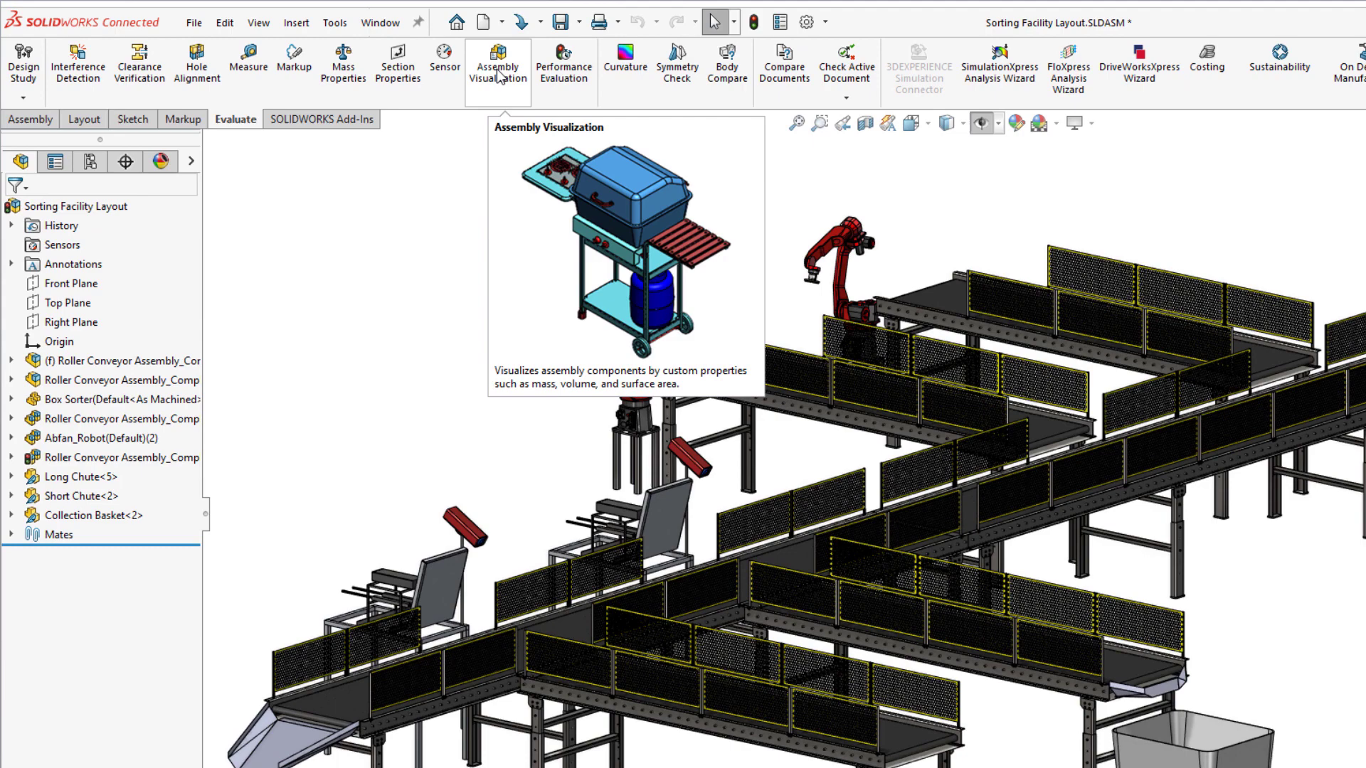
left_click(498, 74)
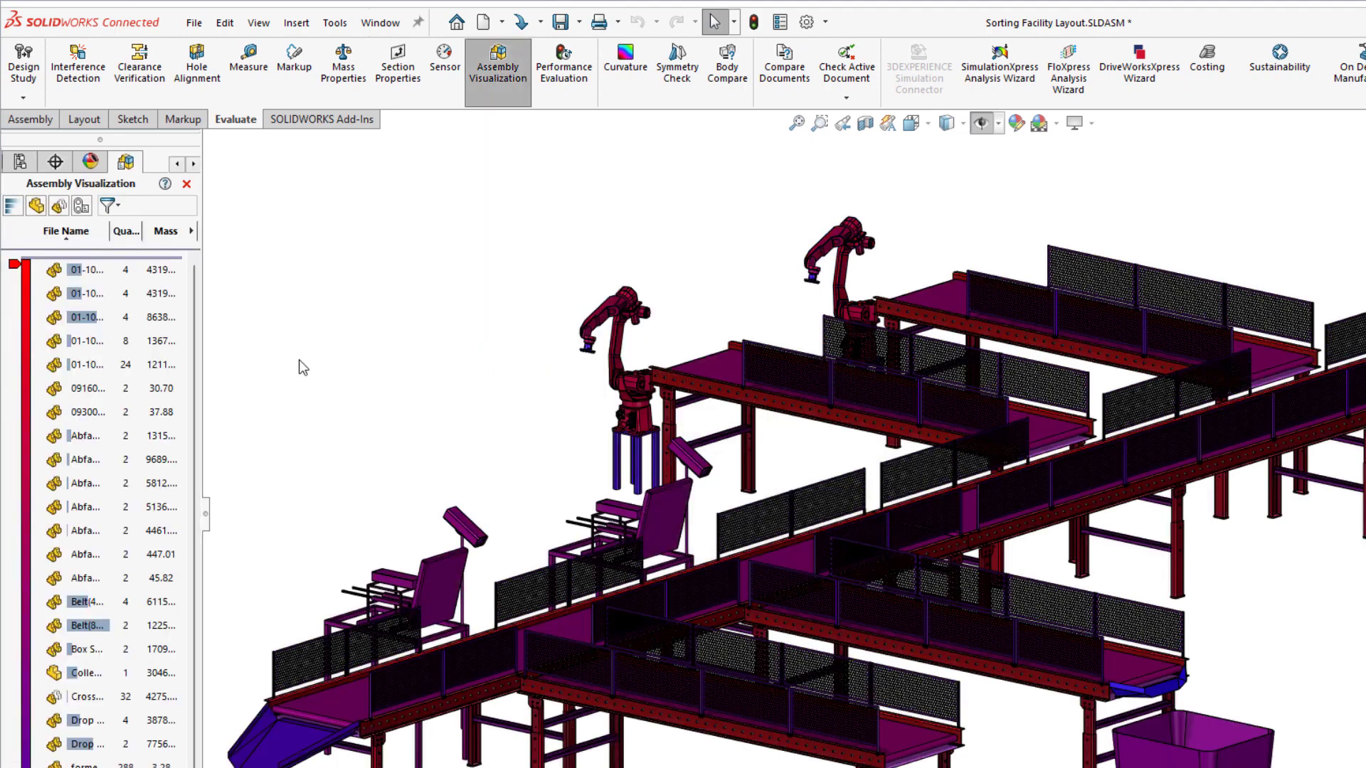
left_click_drag(210, 518, 416, 496)
left_click(396, 232)
left_click(431, 229)
left_click(348, 234)
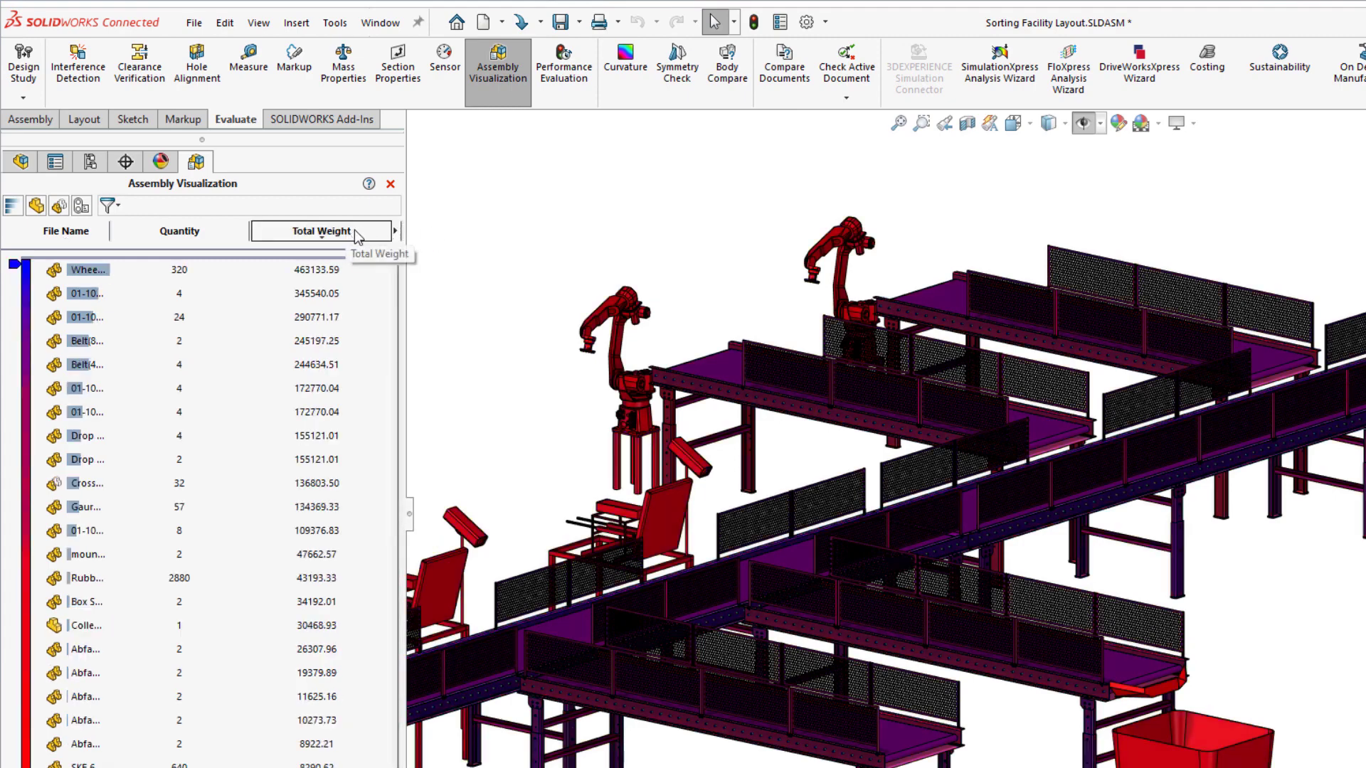
- Add a Graphics-Triangles column to the visualization list
left_click(396, 232)
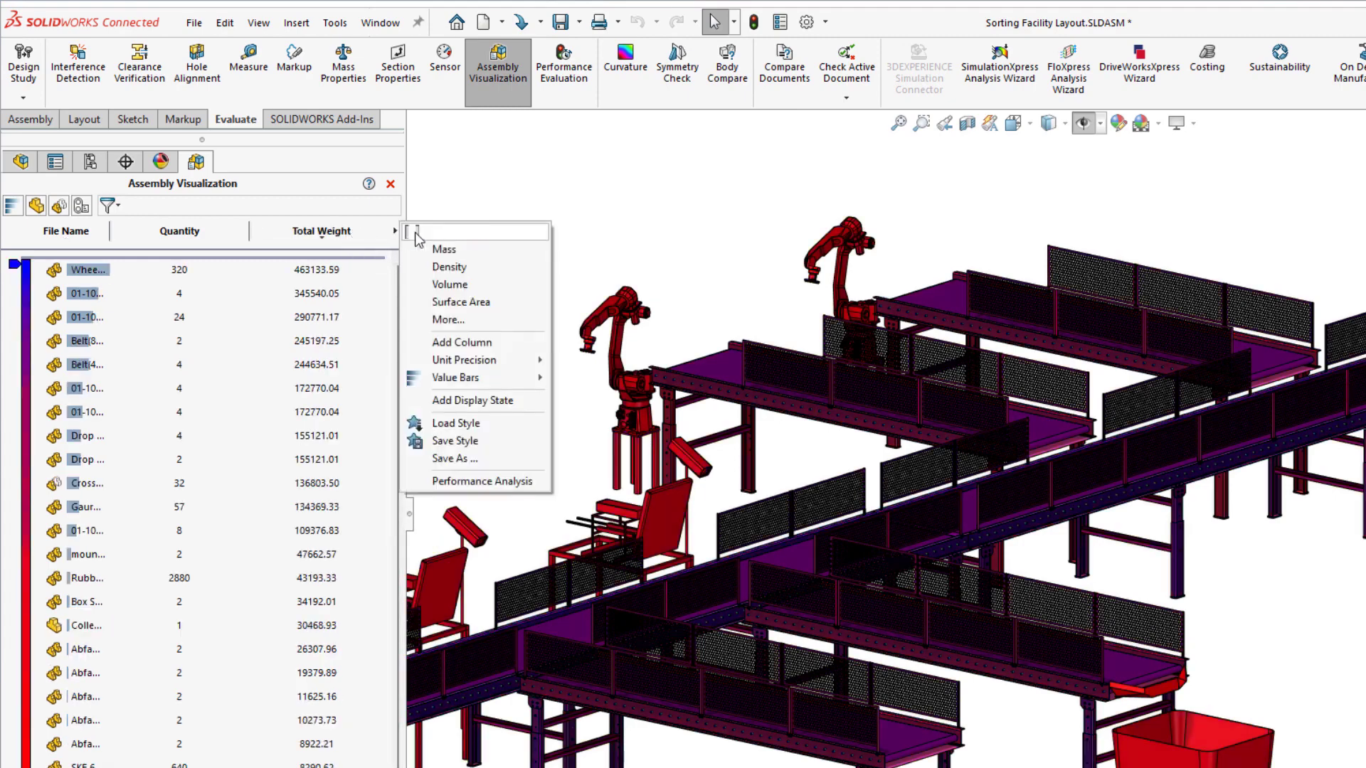
left_click(460, 343)
left_click(442, 319)
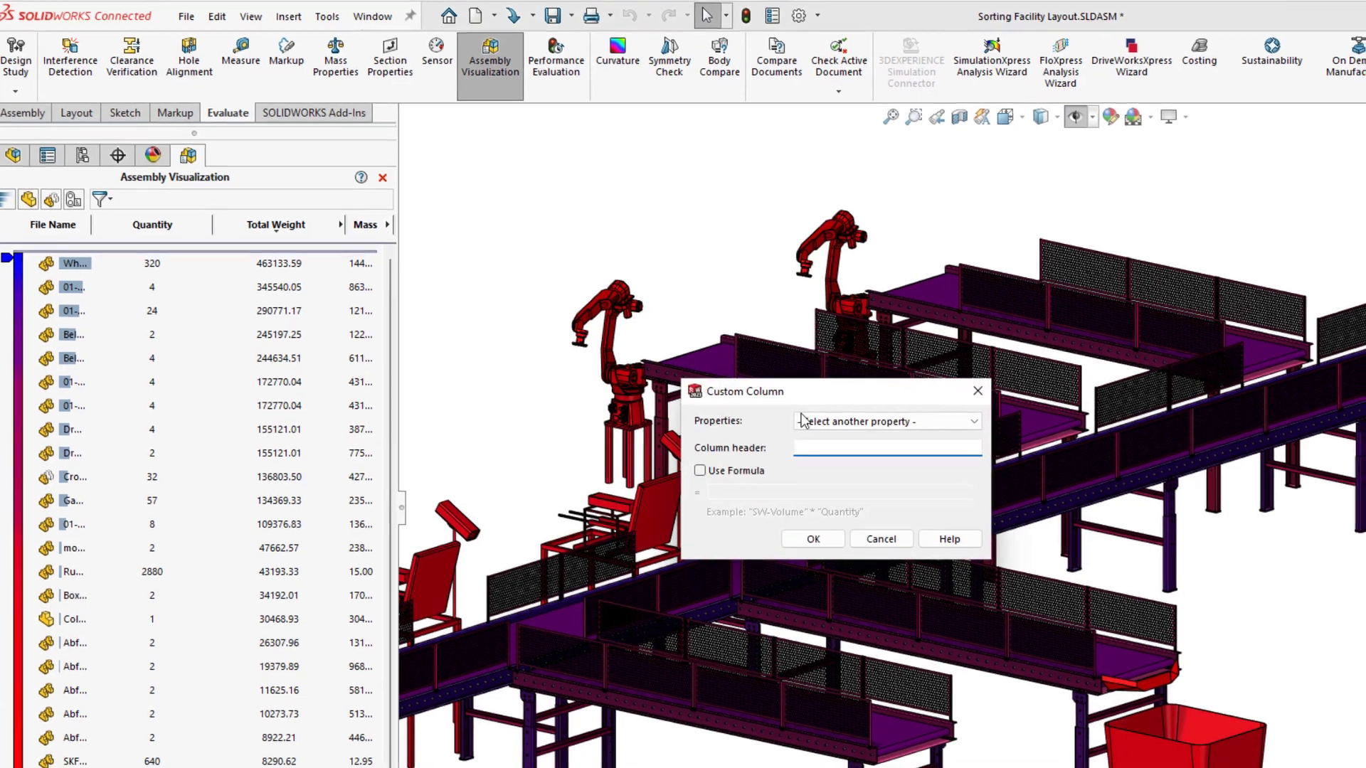
left_click(802, 419)
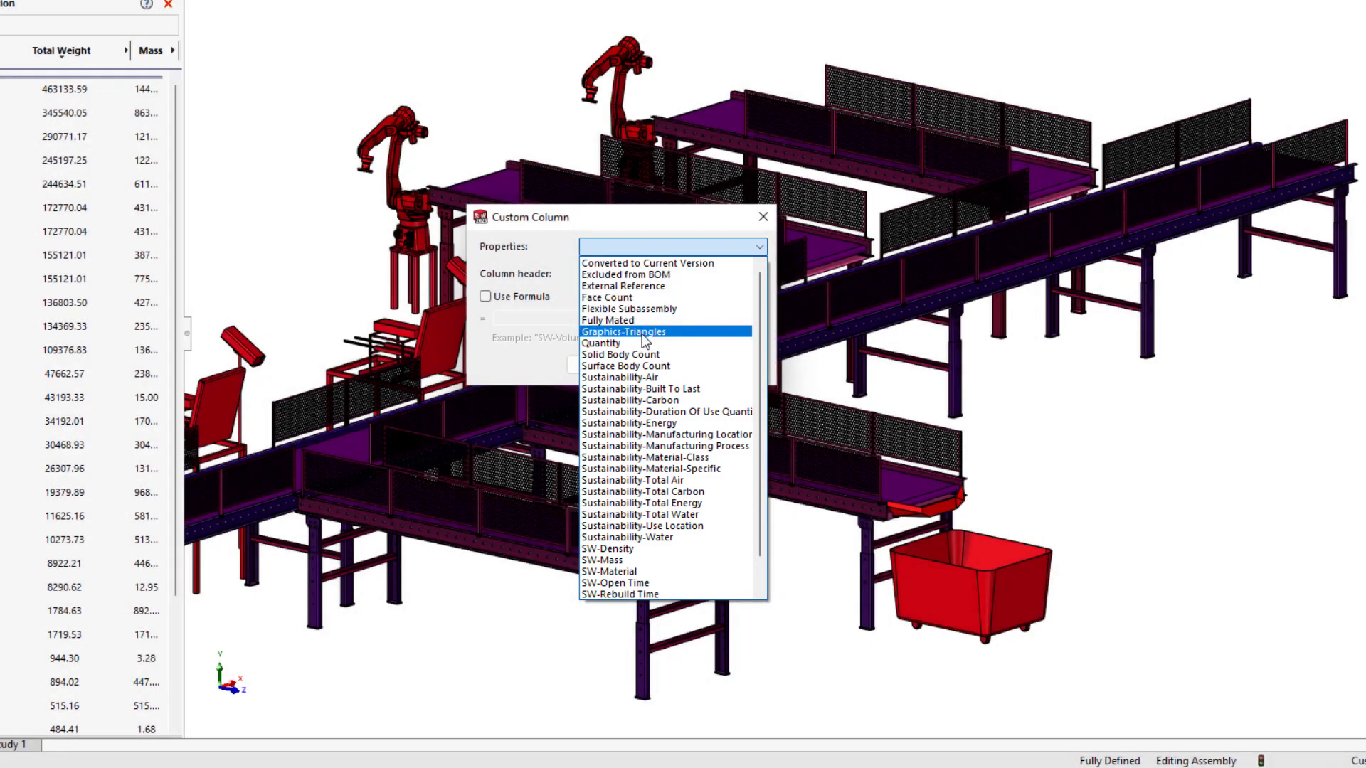
left_click(641, 333)
left_click(610, 365)
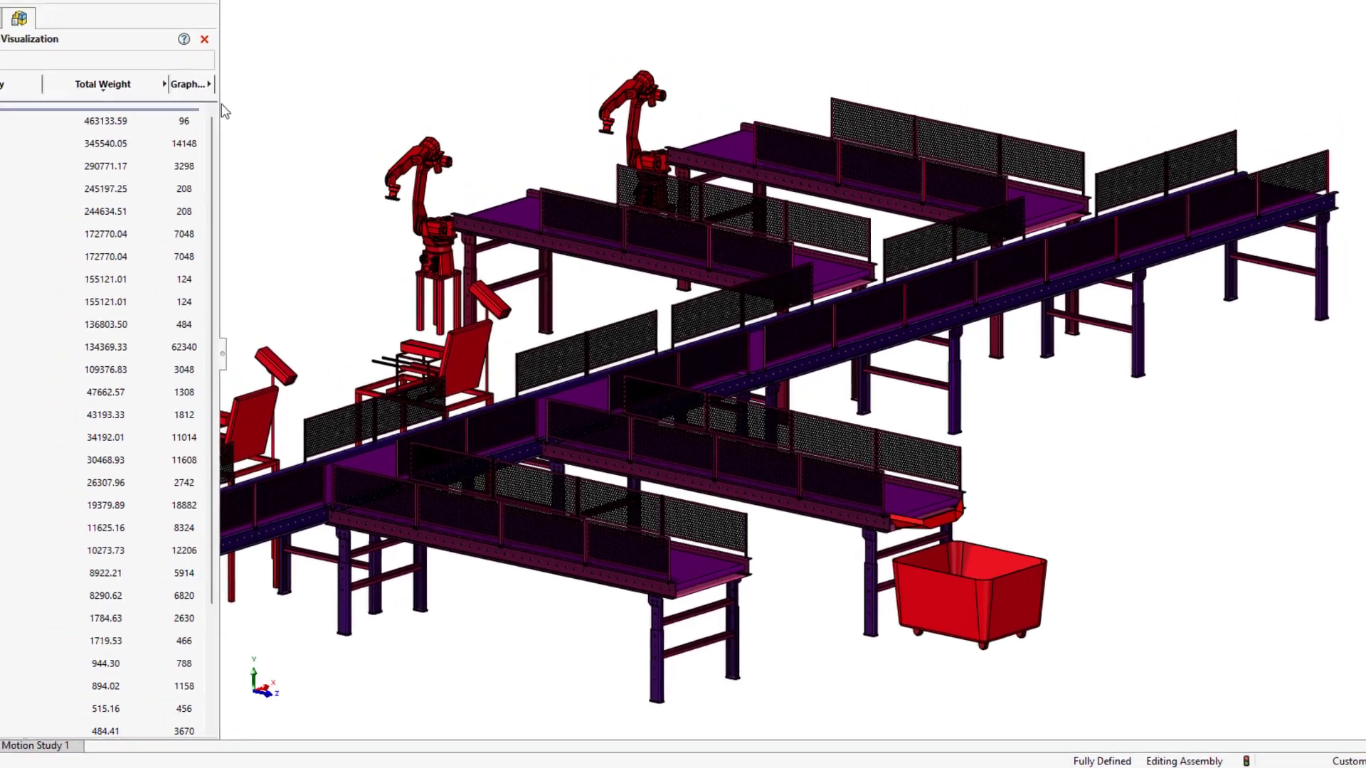
- Sort by triangle count, hide components below the fifth row, and zoom to fit
left_click(189, 89)
scroll(290, 415, "down", 3)
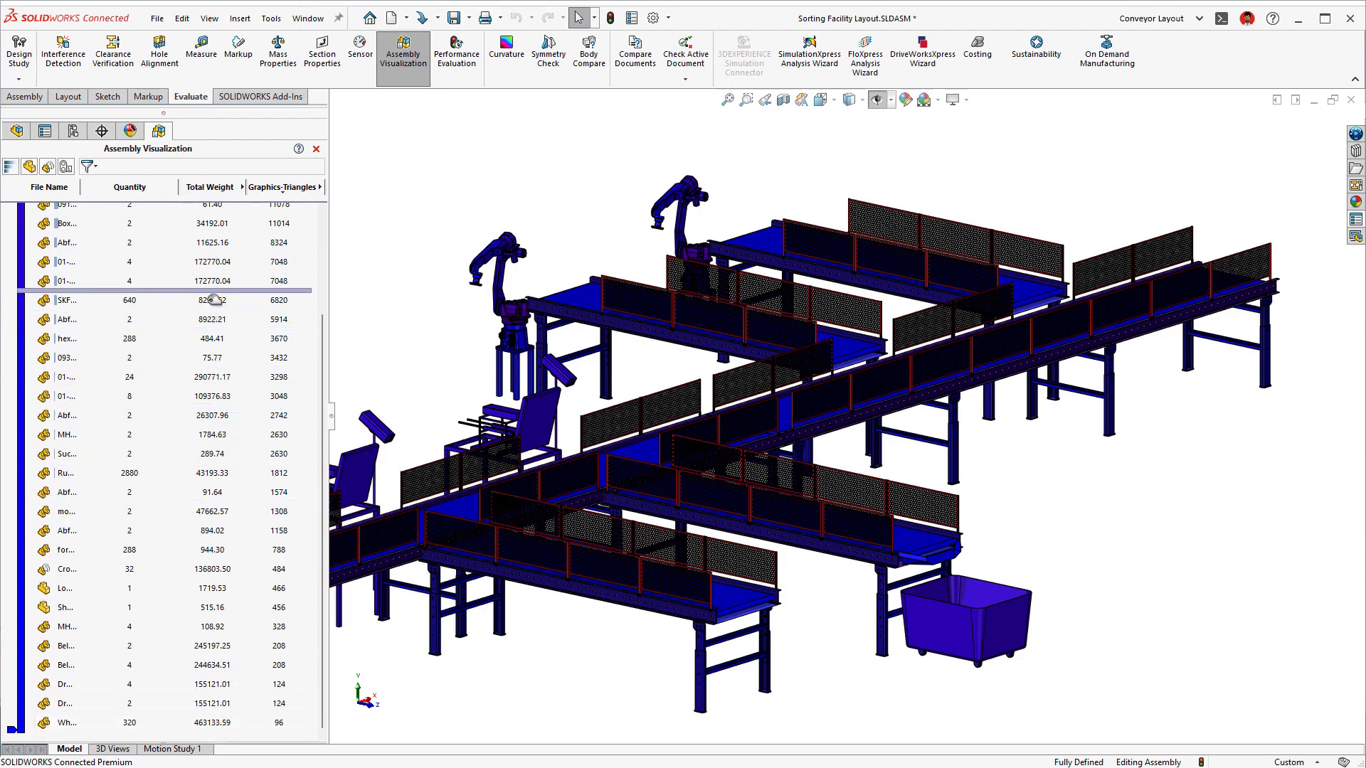
left_click_drag(213, 300, 214, 299)
key("f")
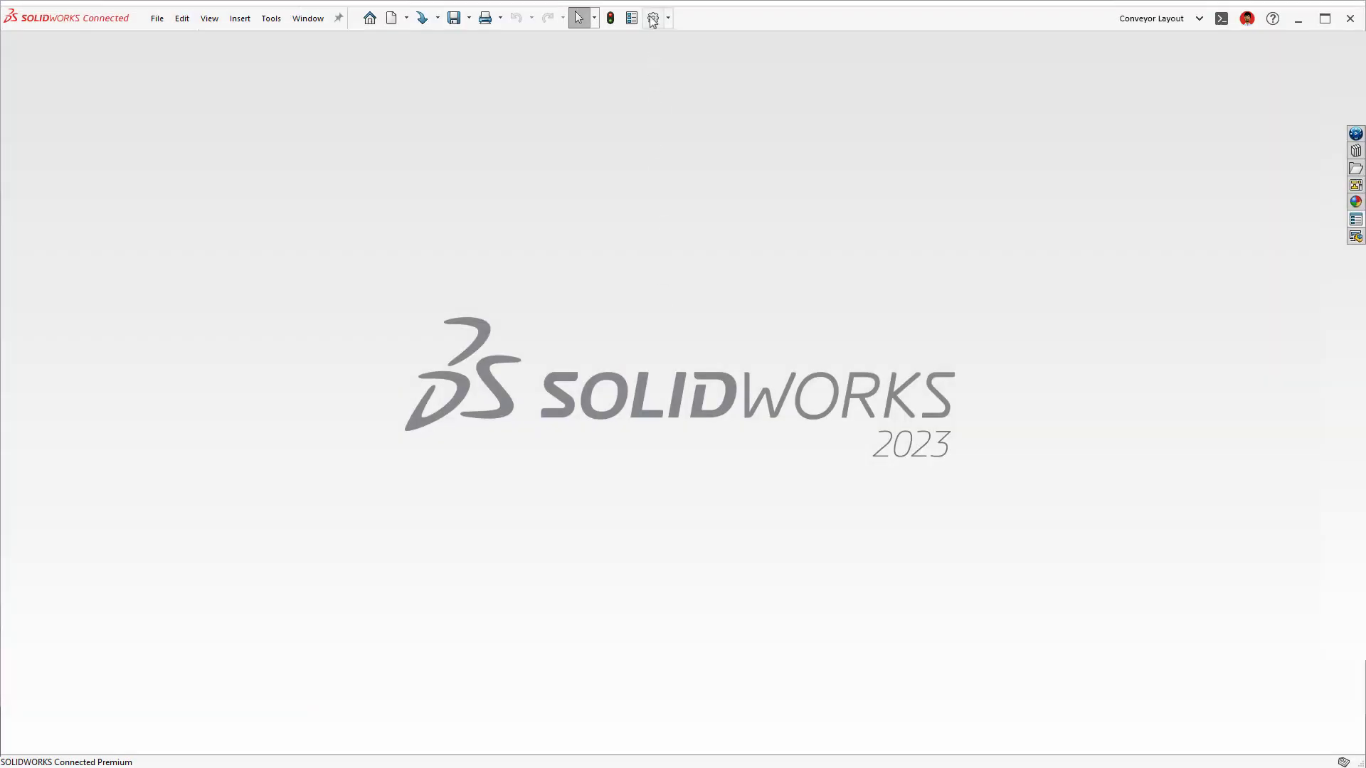
- Review the Performance system options and accept them
left_click(652, 19)
left_click(353, 305)
left_click(851, 695)
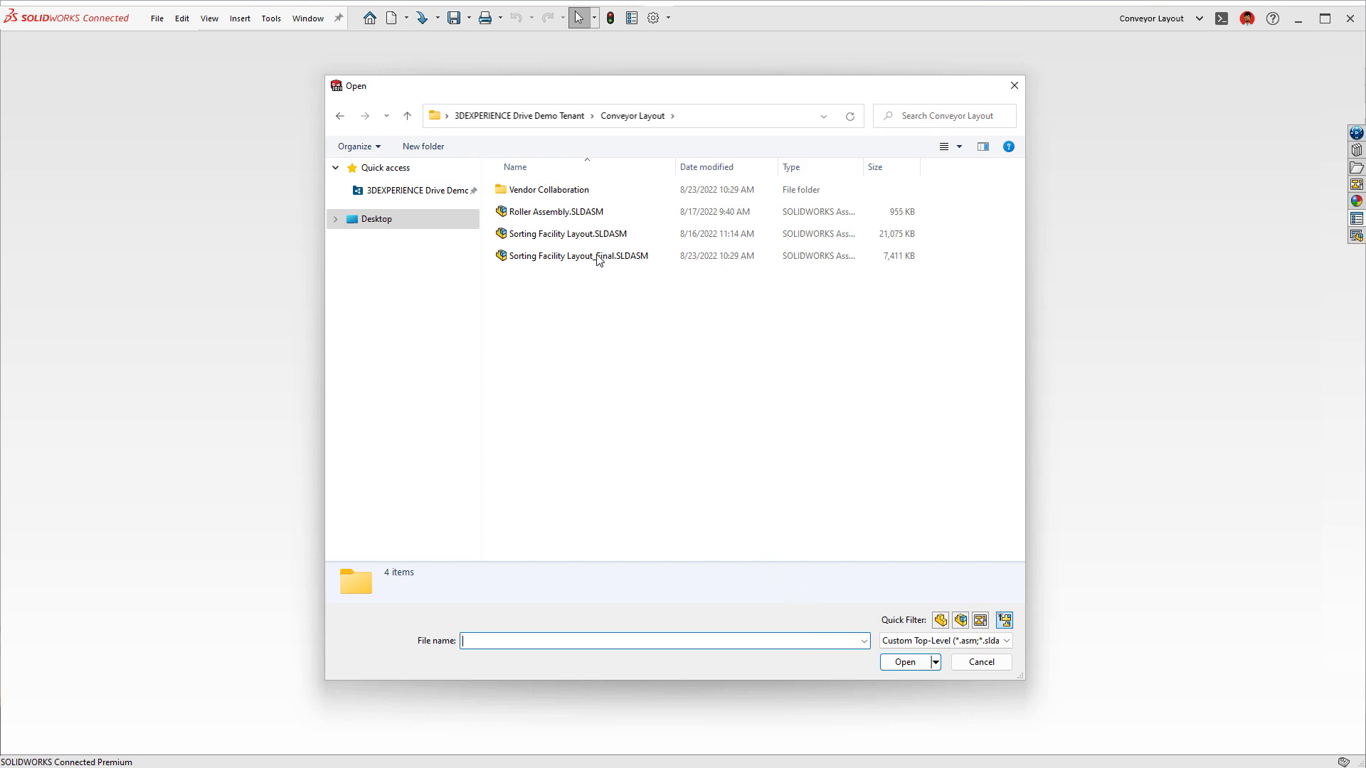
- Open Sorting Facility Layout_Final.SLDASM and navigate Save As into the Vendor Collaboration folder
left_click(598, 257)
left_click(898, 662)
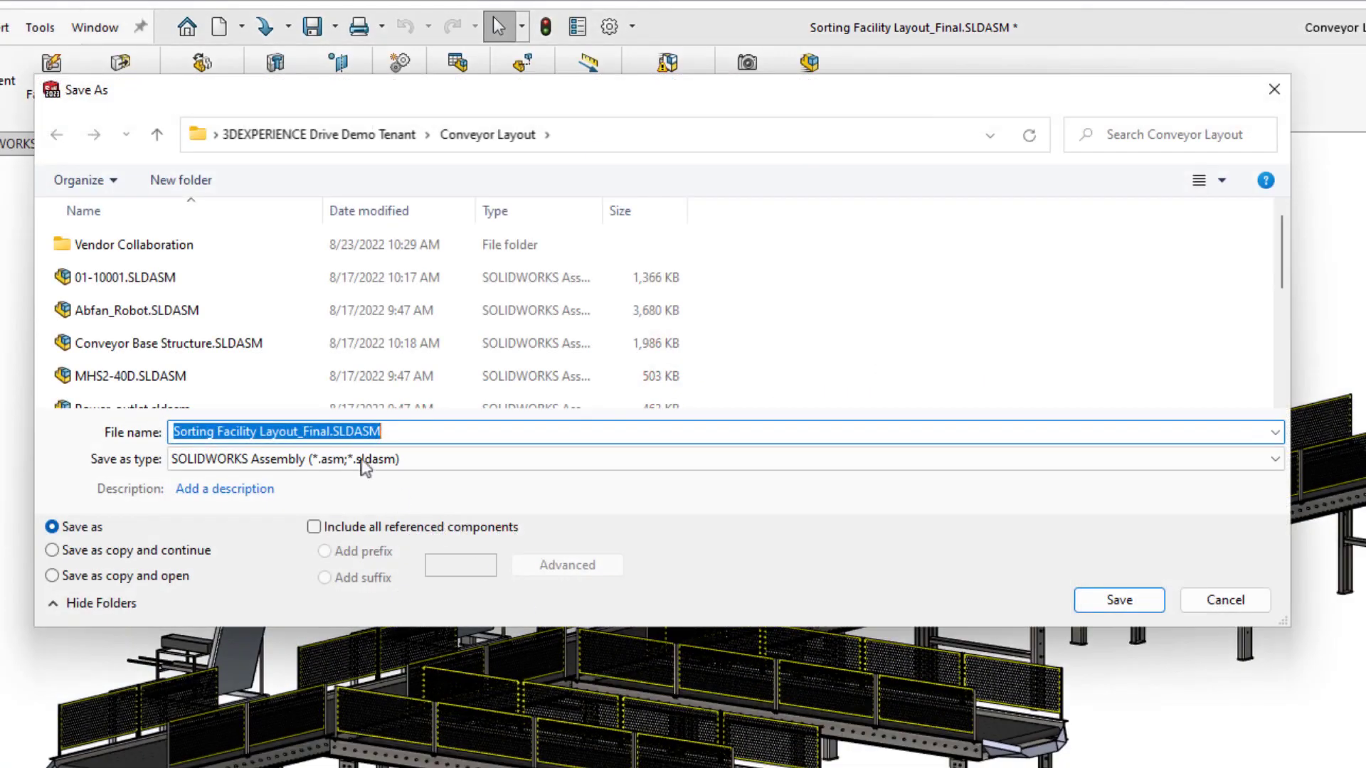
double_click(117, 245)
- Show the available file types for saving the sorting facility layout
left_click(420, 432)
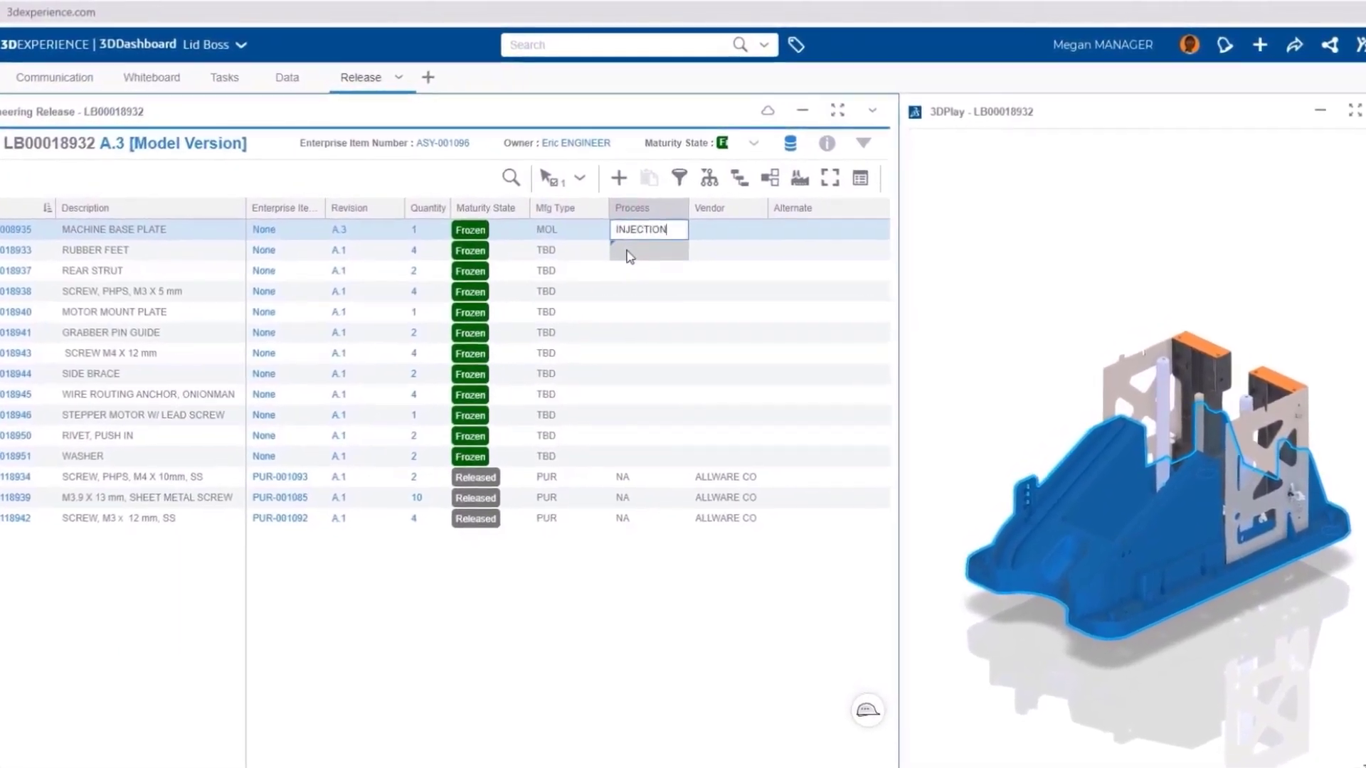
- Set the machine base plate's process to INJECTION and colour the BOM rows by time constraint
key("Return")
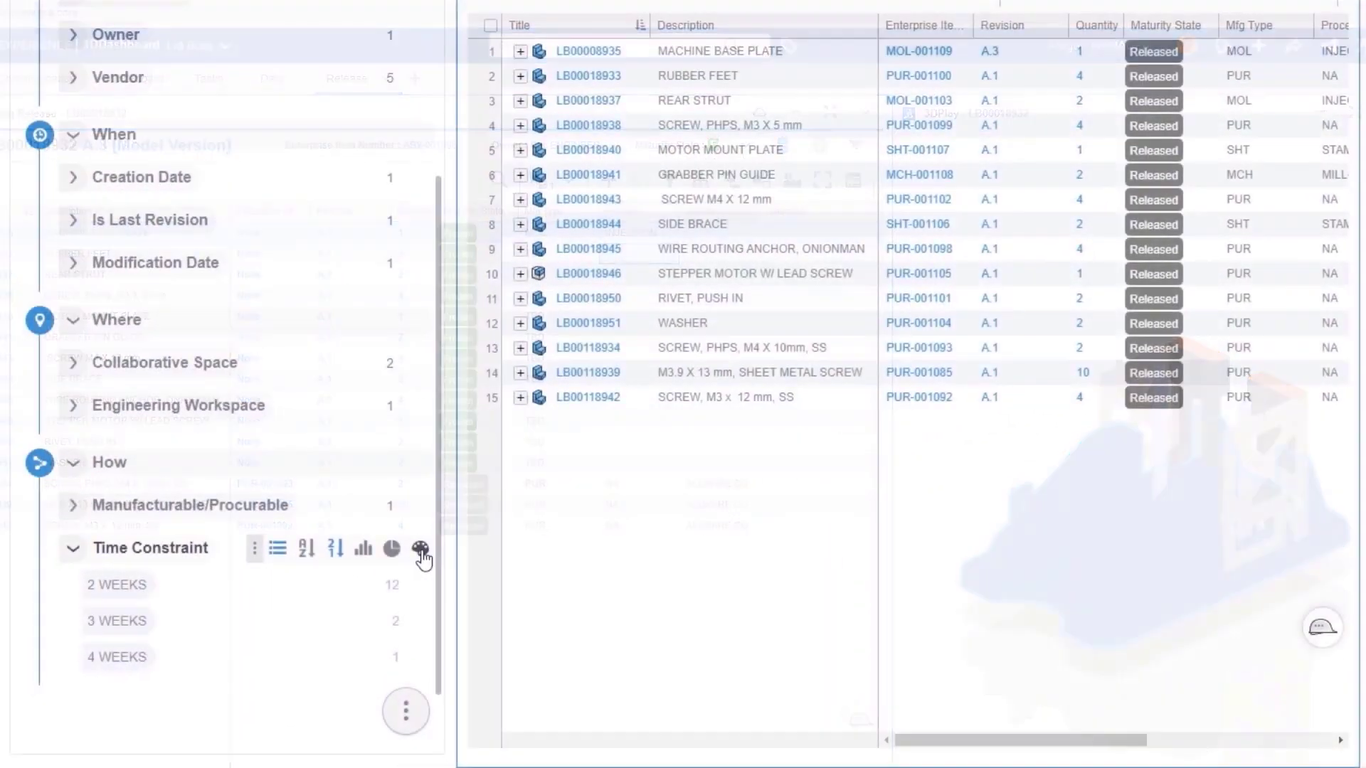
left_click(420, 551)
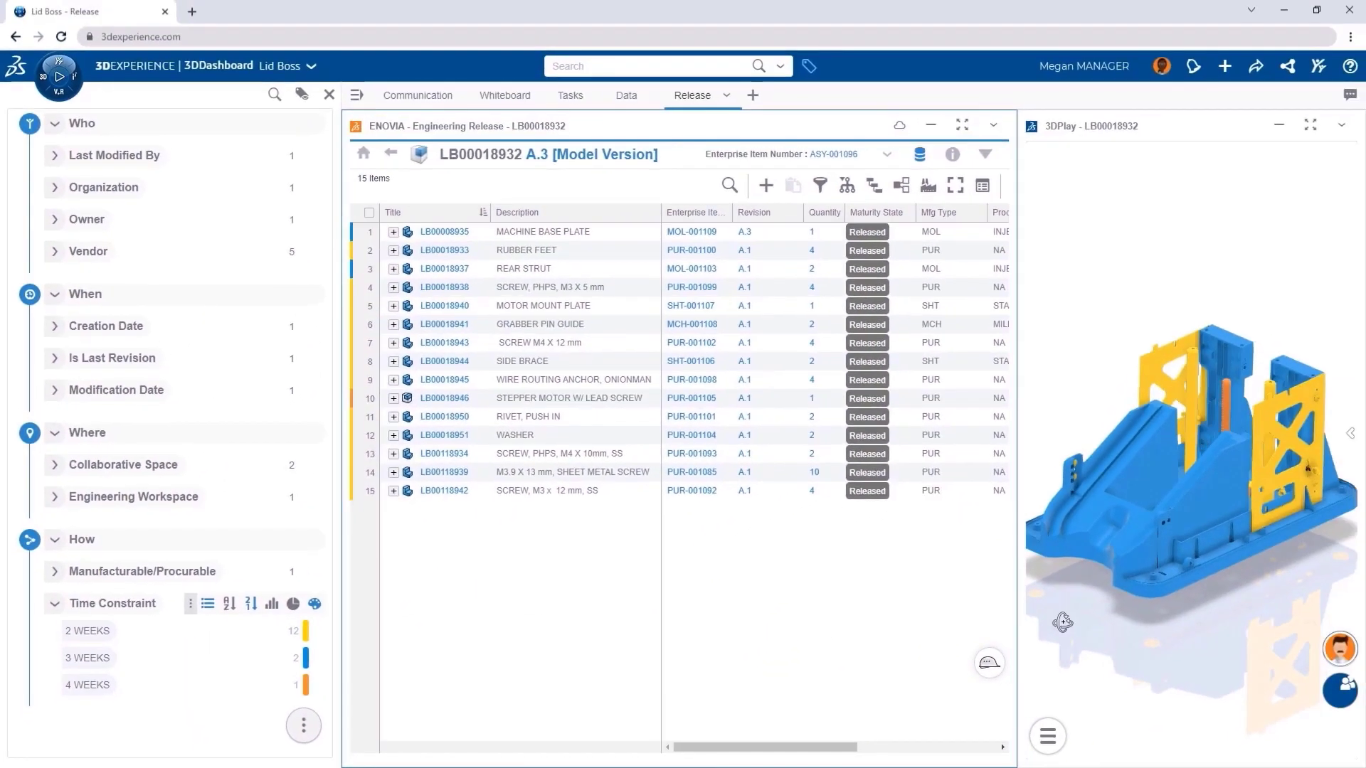